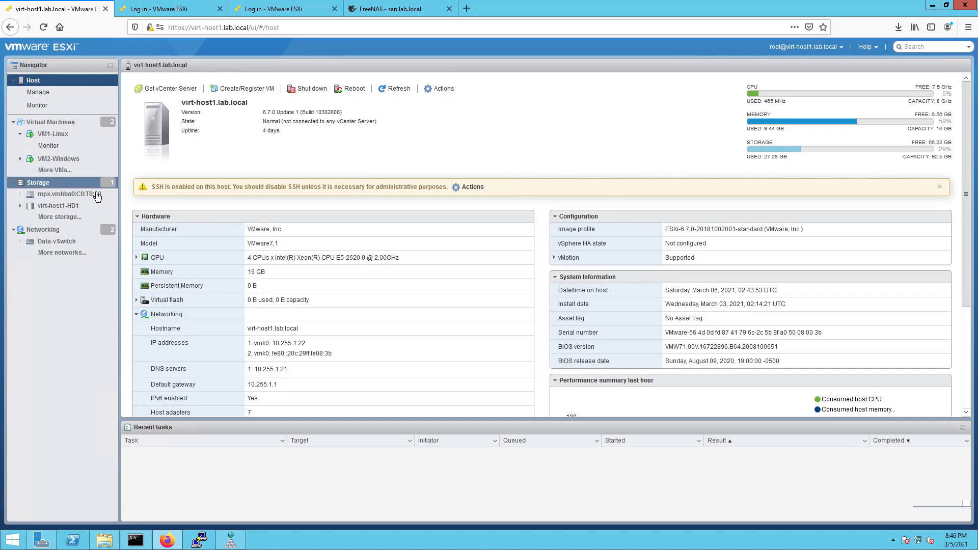
click(30, 230)
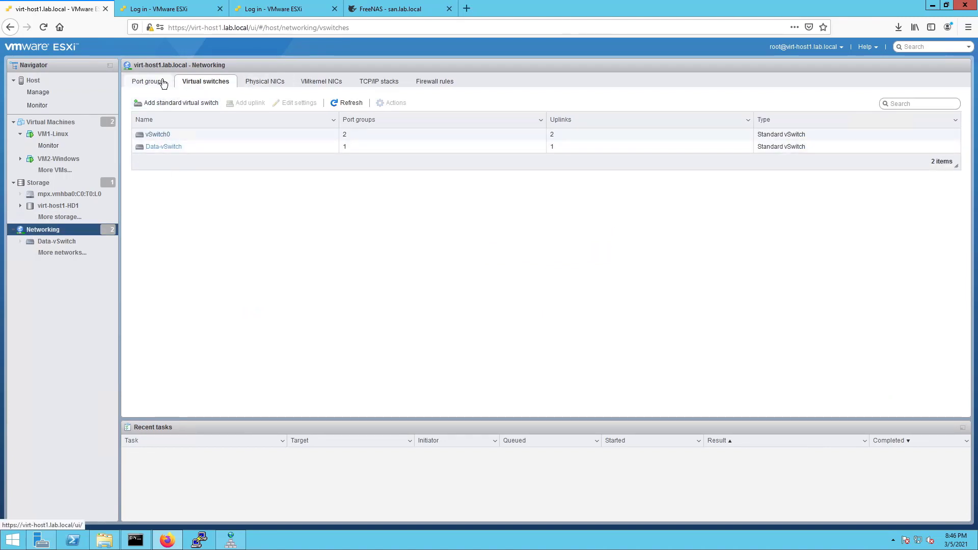
click(163, 83)
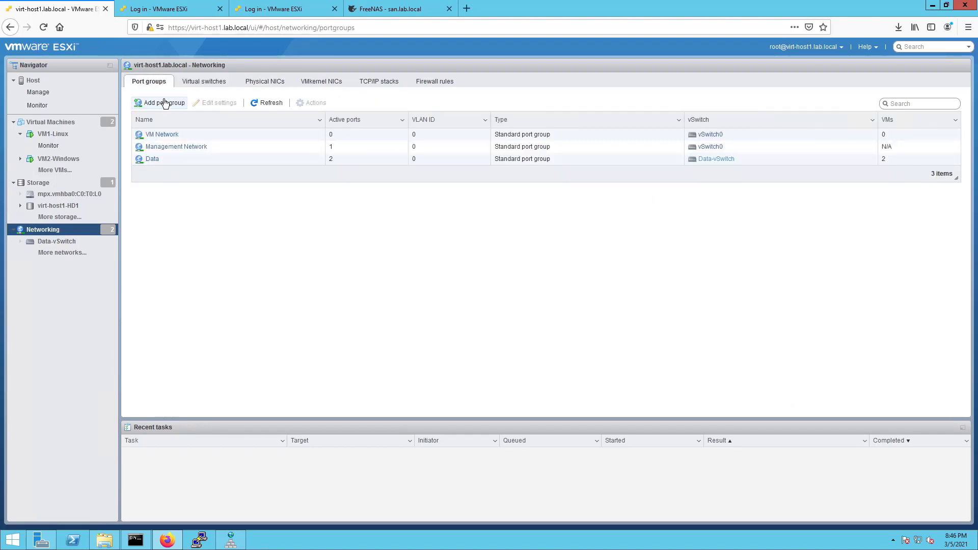
click(165, 102)
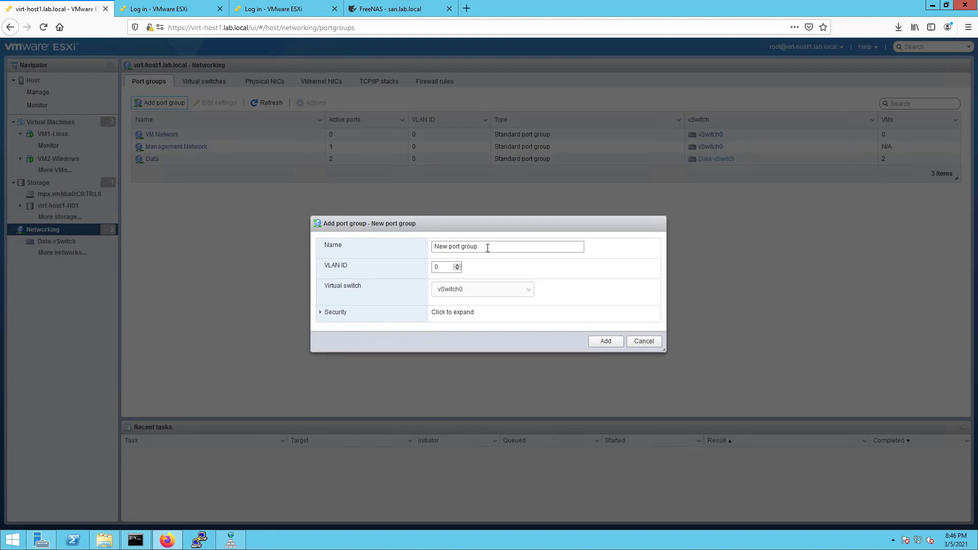
click(488, 249)
text(SAN)
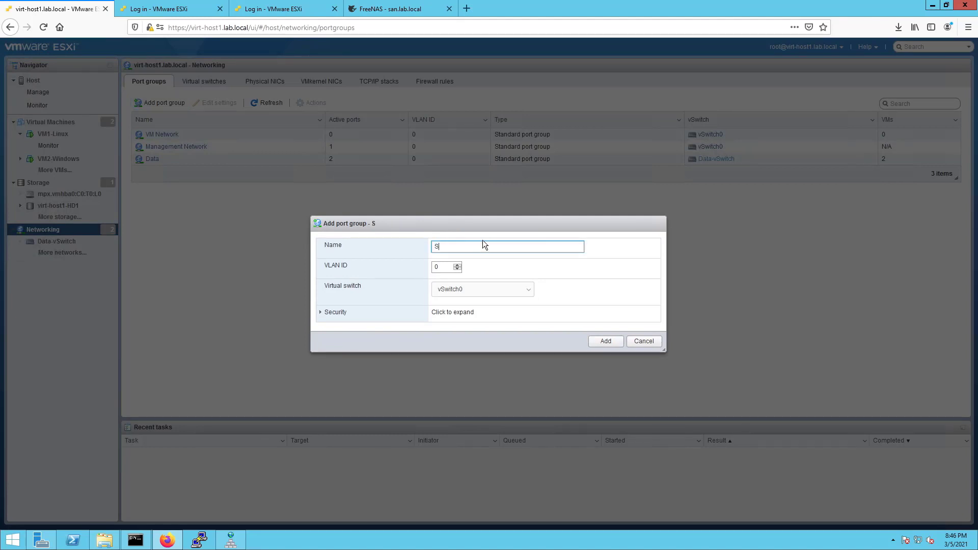
click(528, 289)
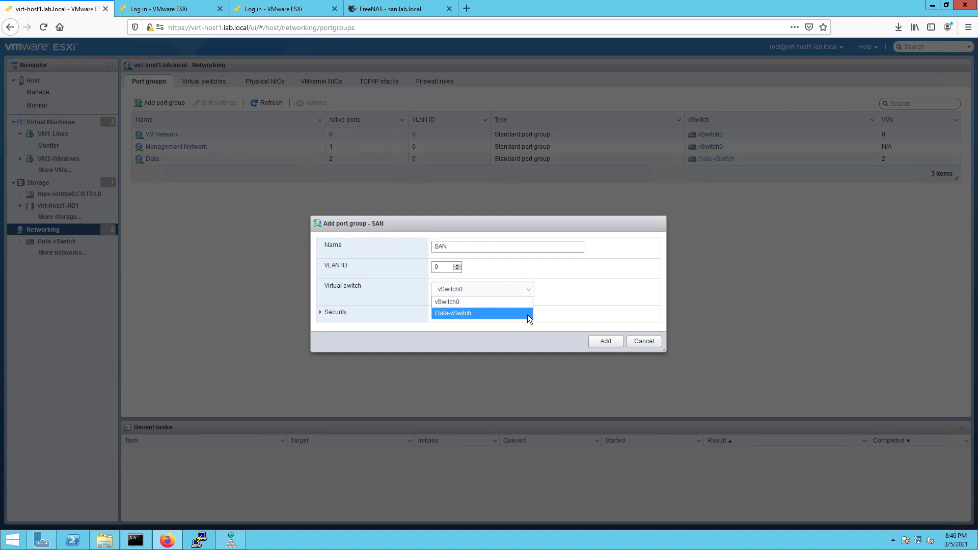
click(597, 324)
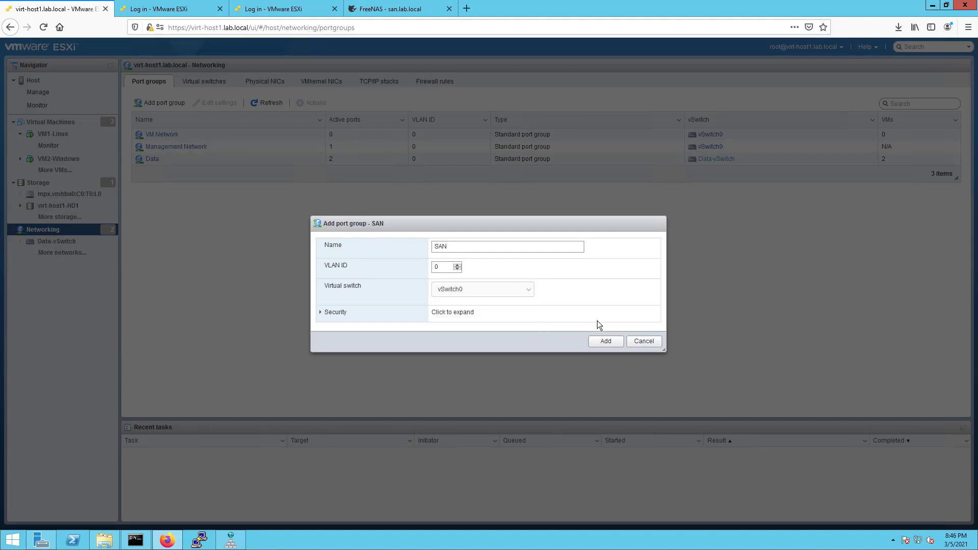
click(643, 341)
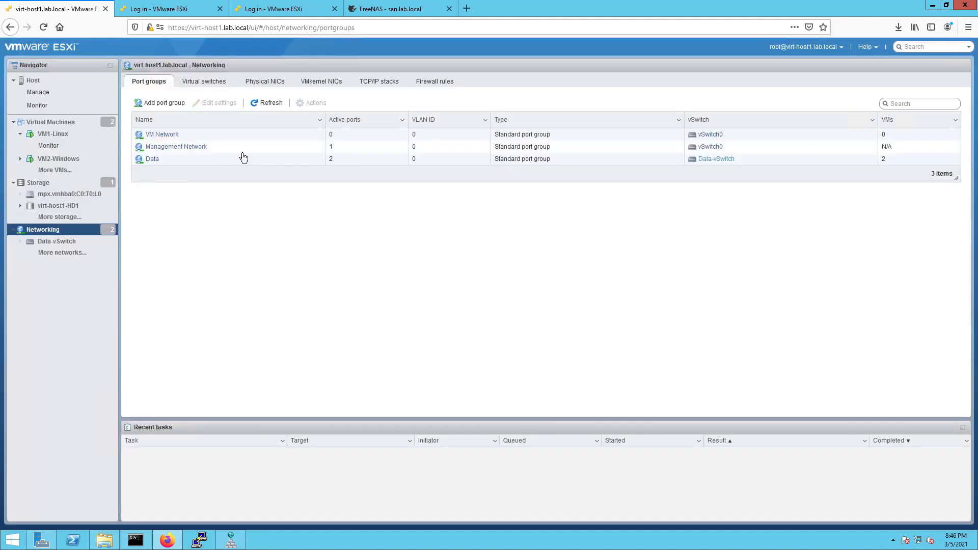
Add a standard virtual switch named SAN-vSwitch to the host, using vmnic2 as its uplink.
click(203, 80)
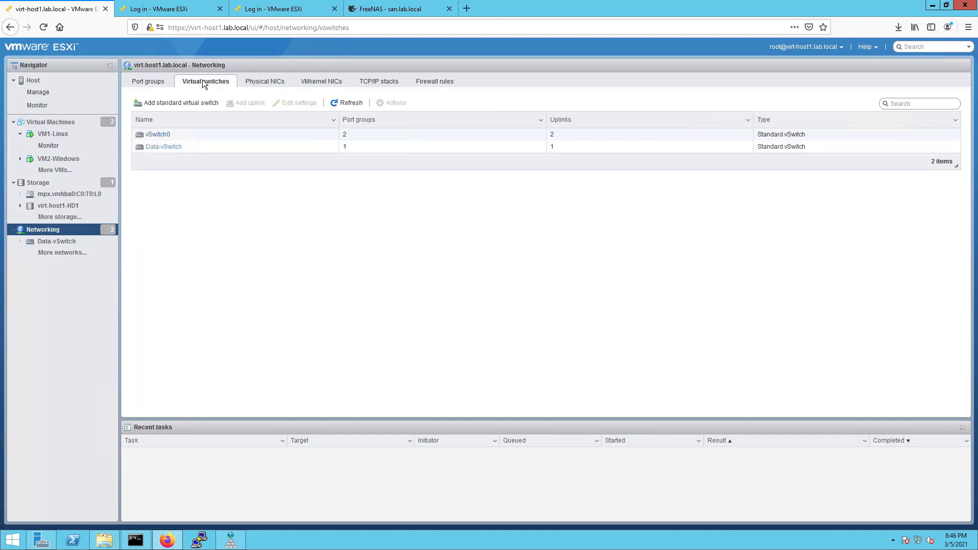
click(169, 103)
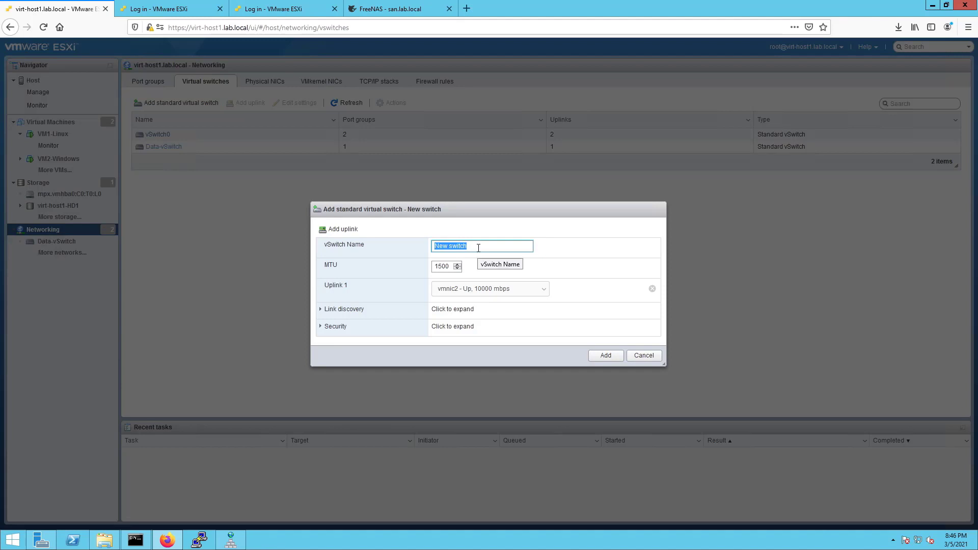
text(SAN-vSwith)
key(BackSpace)
text(ch)
key(BackSpace)
key(BackSpace)
text(tch)
click(489, 294)
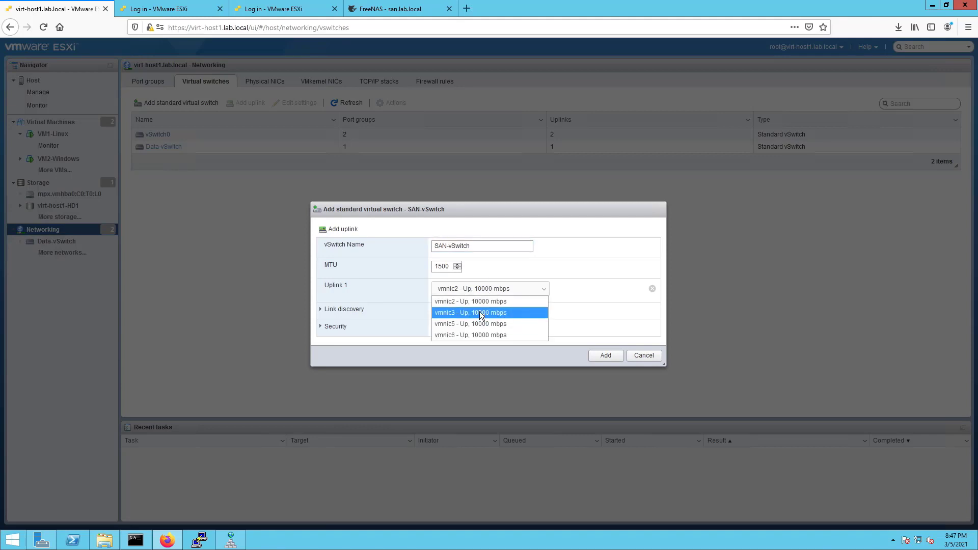
click(562, 361)
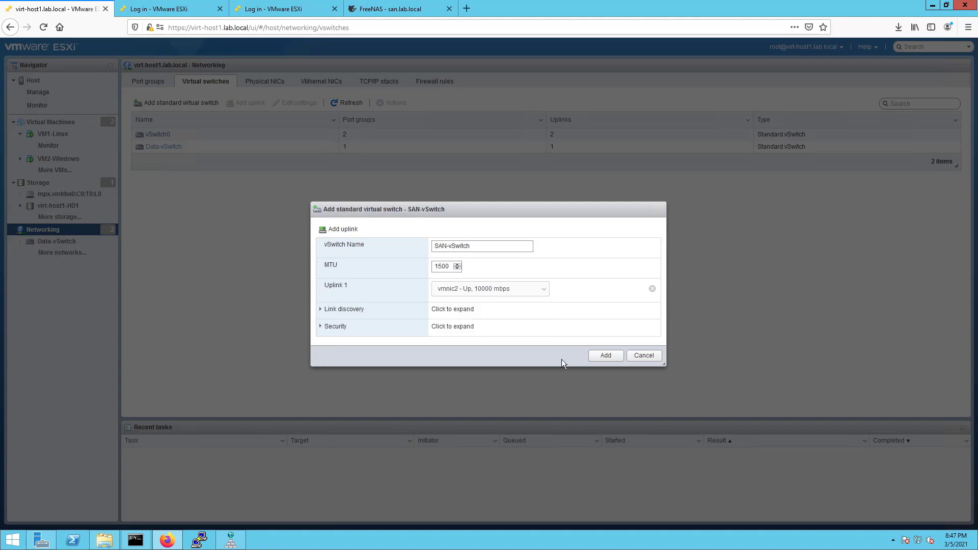
click(606, 355)
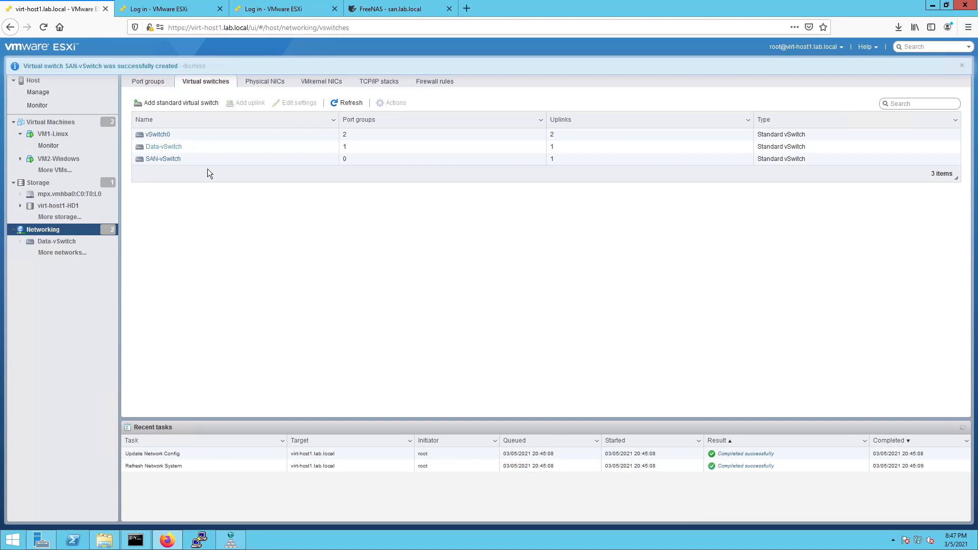
Add a port group named SAN on the virtual switch SAN-vSwitch.
click(149, 81)
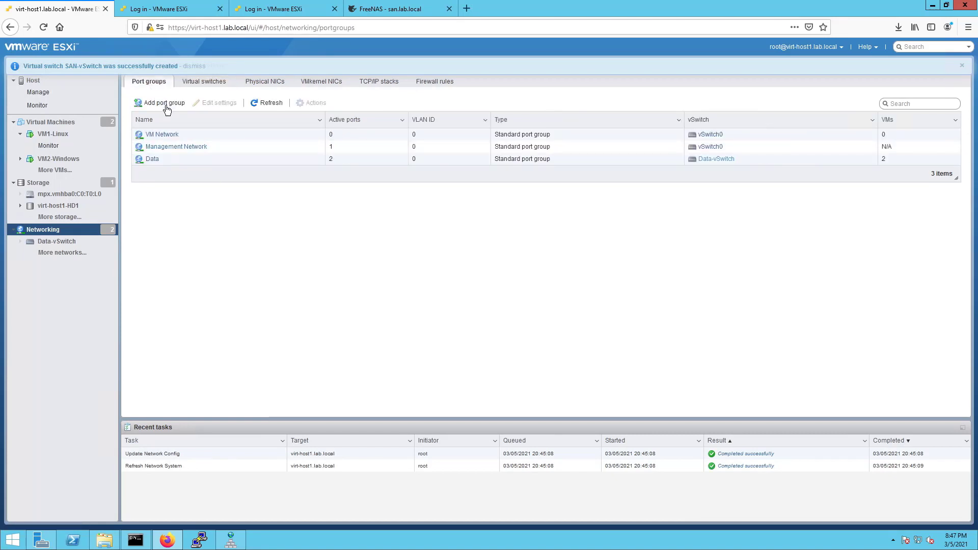
click(166, 105)
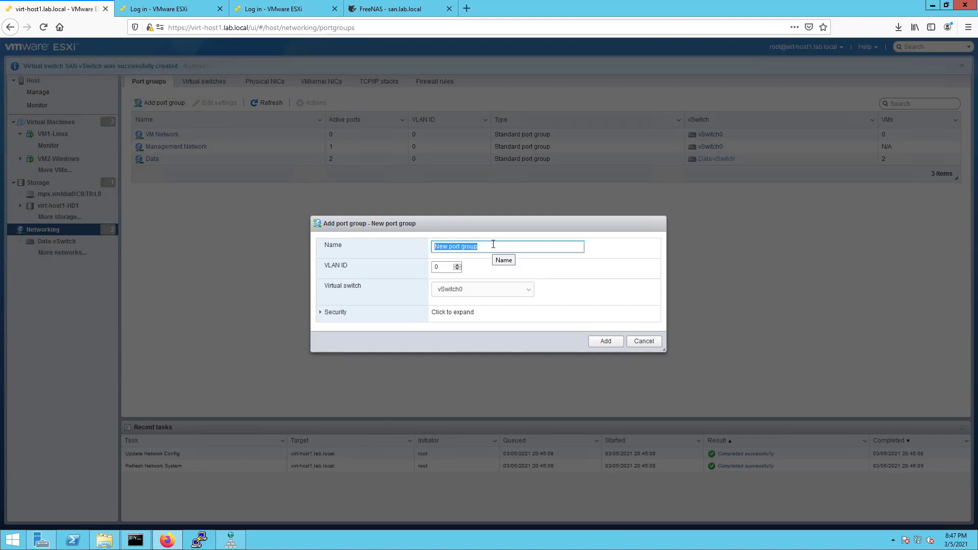
text(SAN)
click(474, 292)
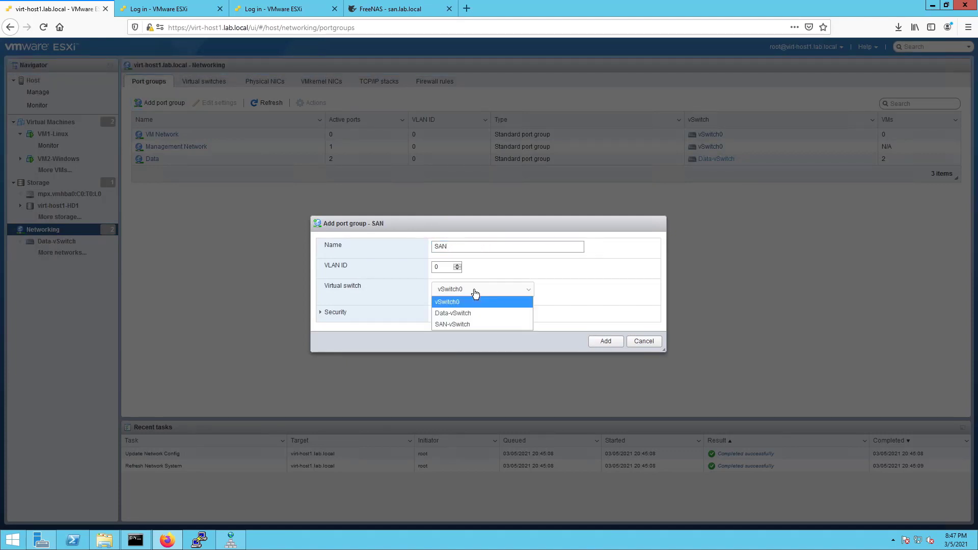
click(468, 323)
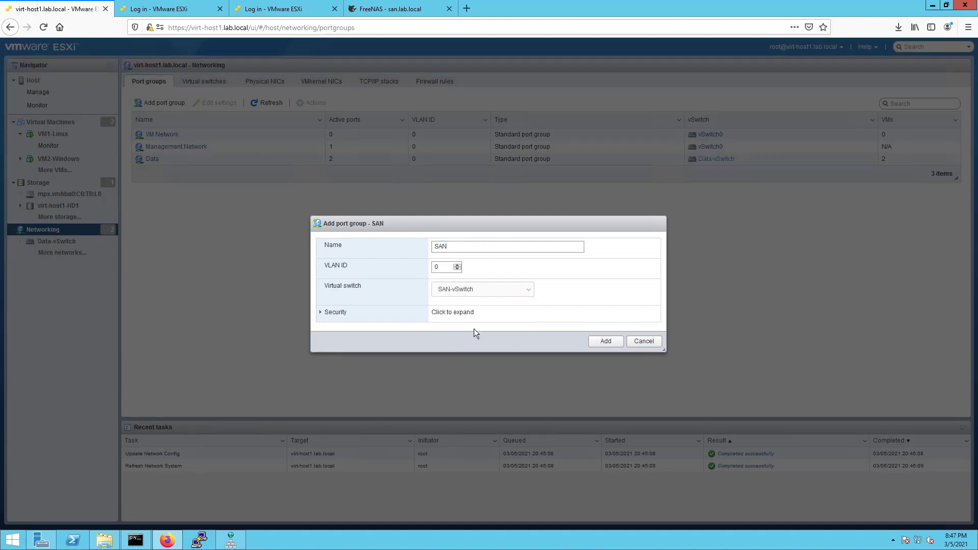
click(611, 349)
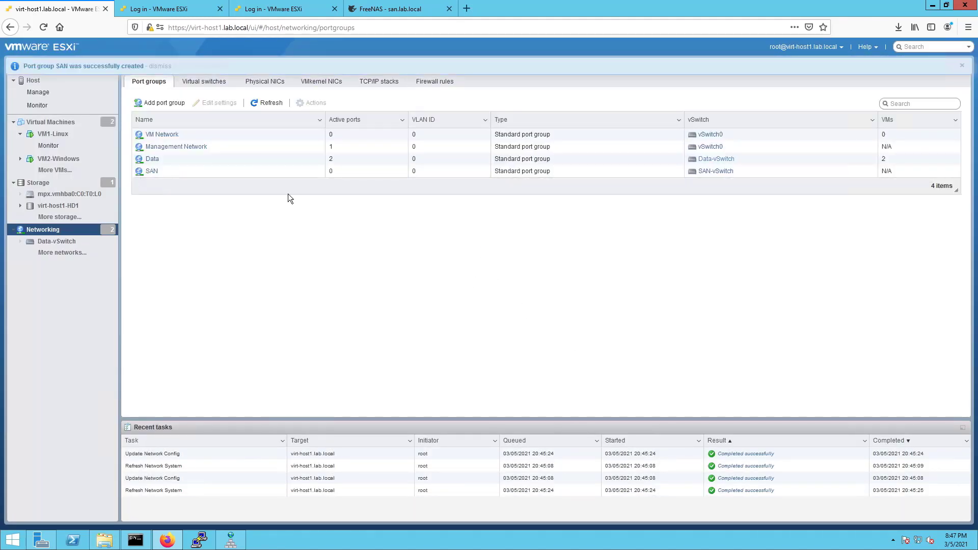
Begin a new VMkernel NIC with a new port group named SAN1 on SAN-vSwitch.
click(312, 81)
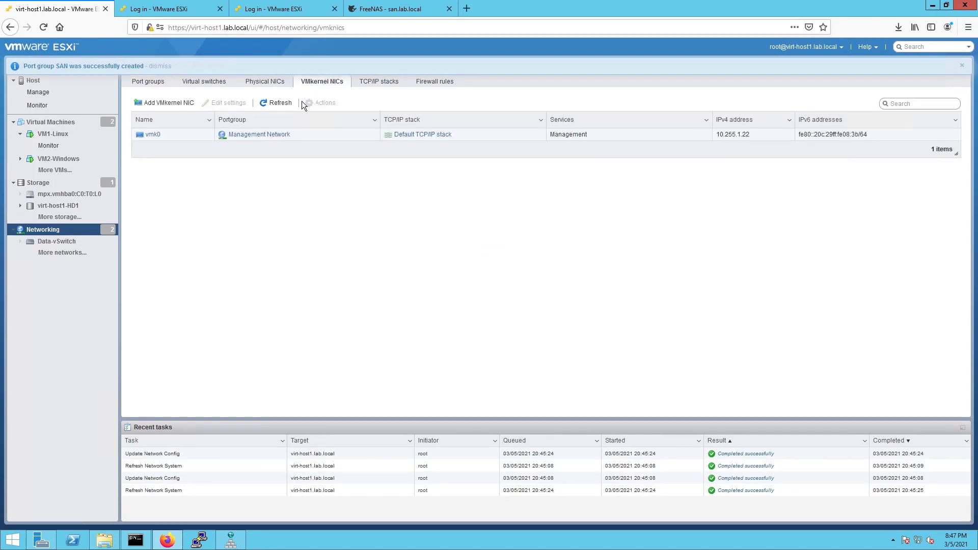
click(155, 104)
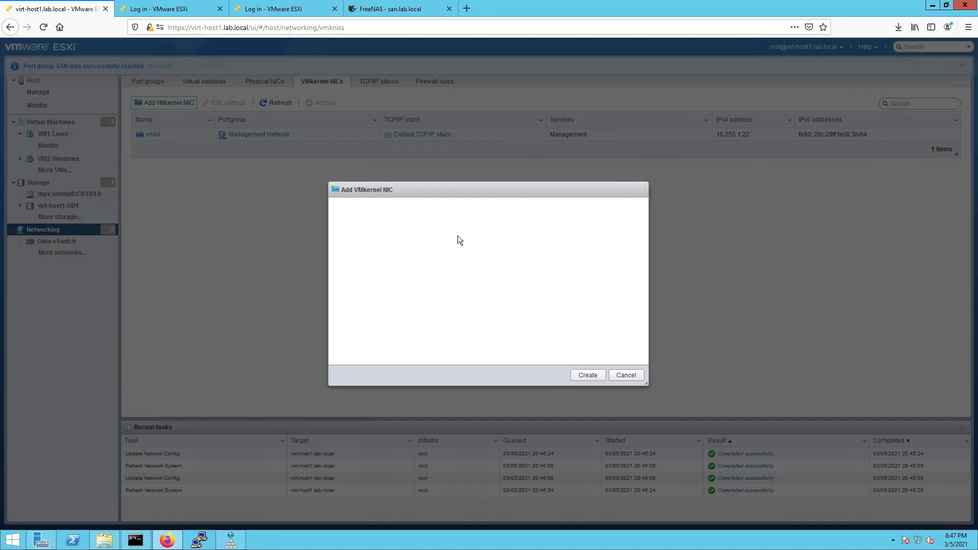
triple_click(522, 203)
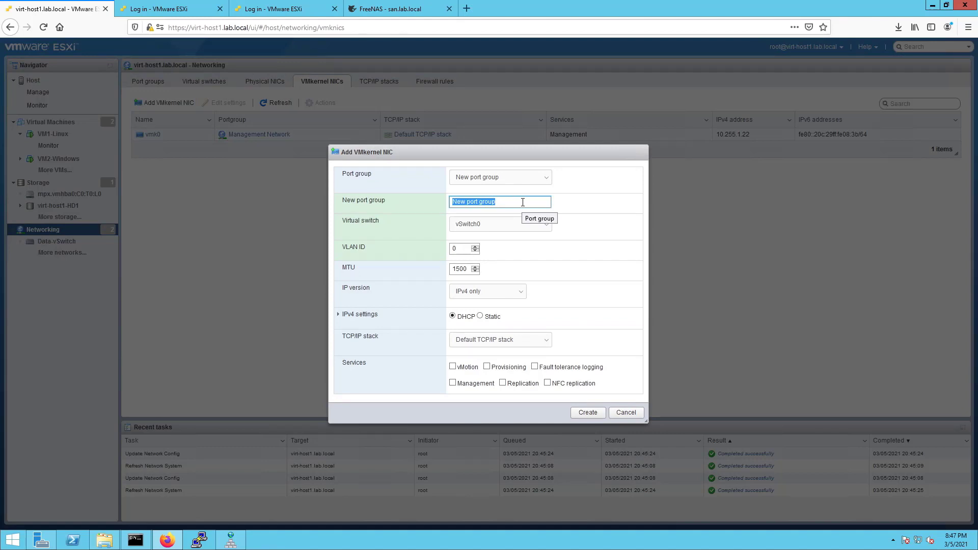
text(SAN1)
click(542, 226)
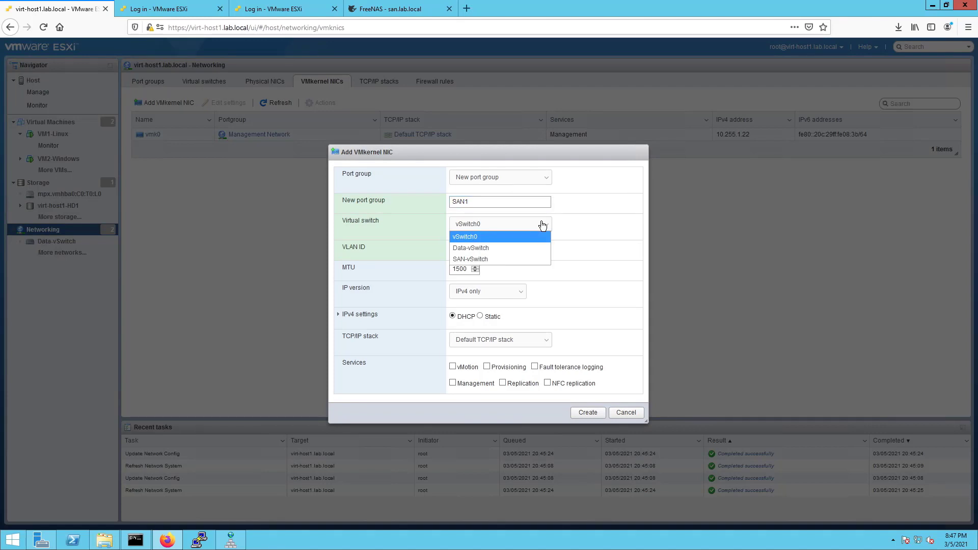
click(516, 260)
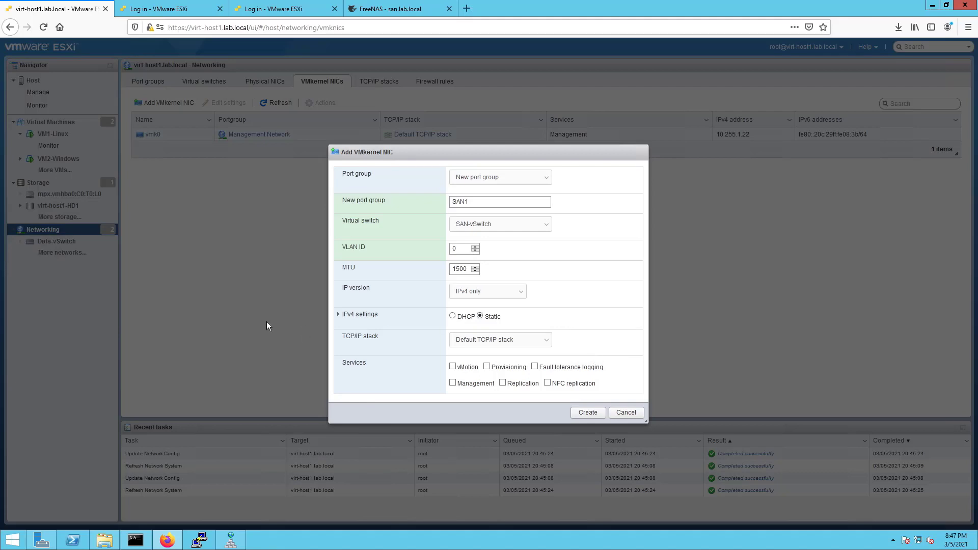
Give the VMkernel NIC the static IPv4 address 10.1.2.11 with subnet mask 255.255.255.0 and create it.
click(338, 316)
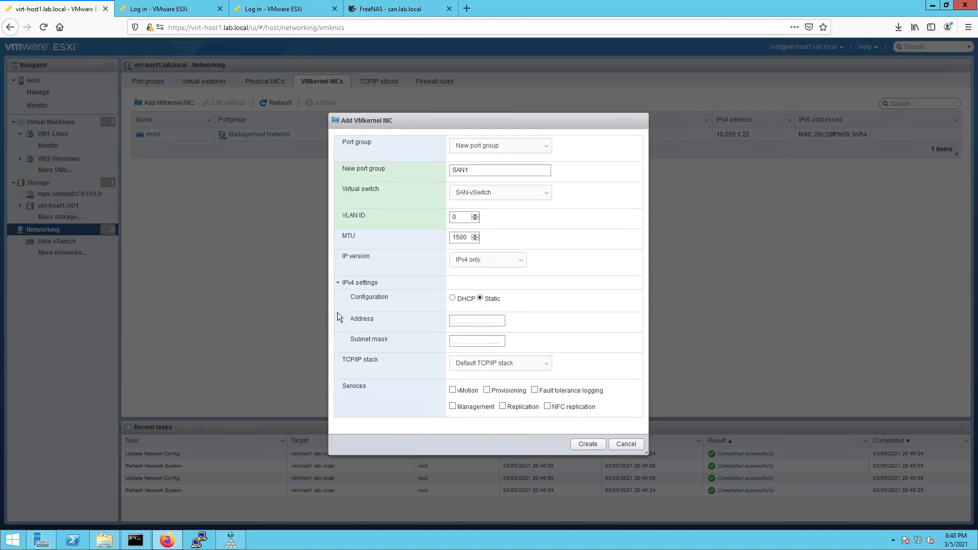
click(476, 319)
text(10.1.)
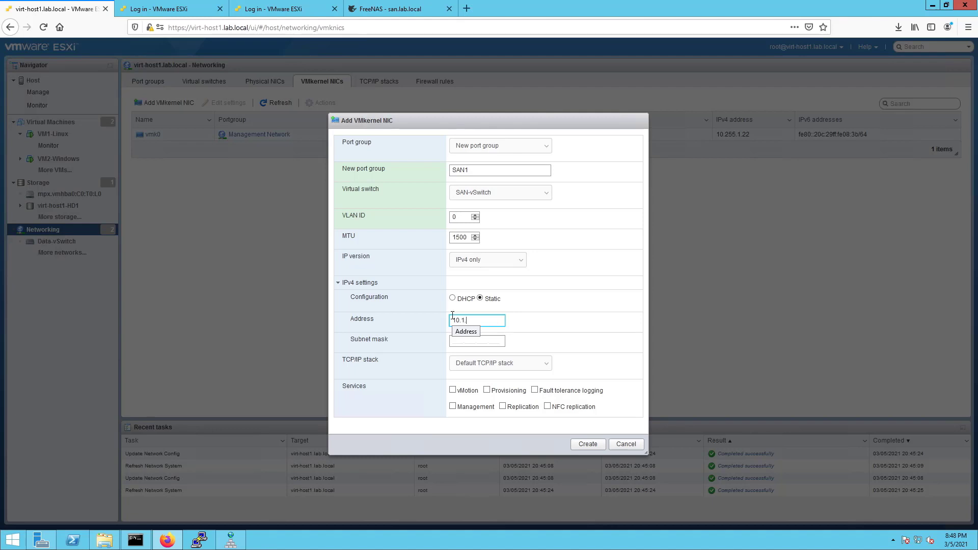
text(2.11)
click(477, 345)
text(255)
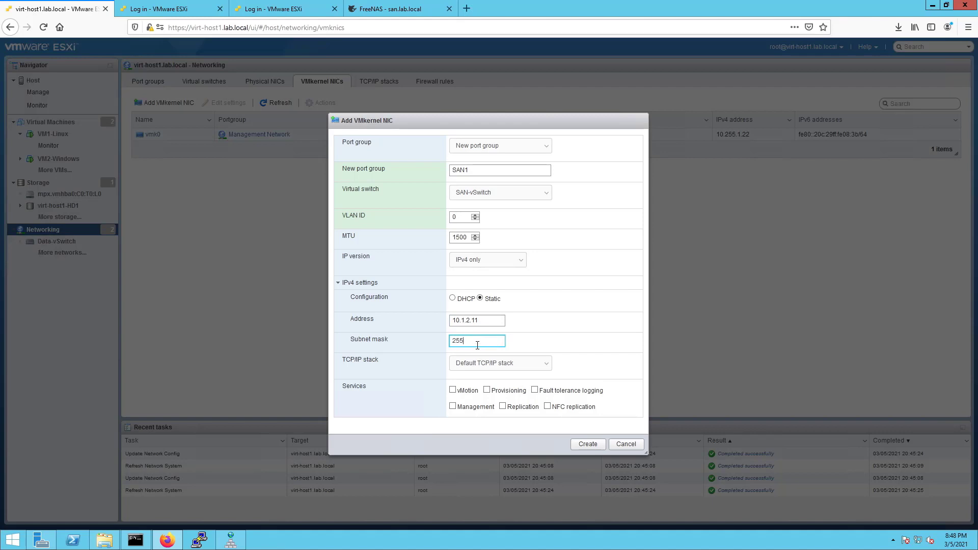
text(.255.255.0)
click(594, 445)
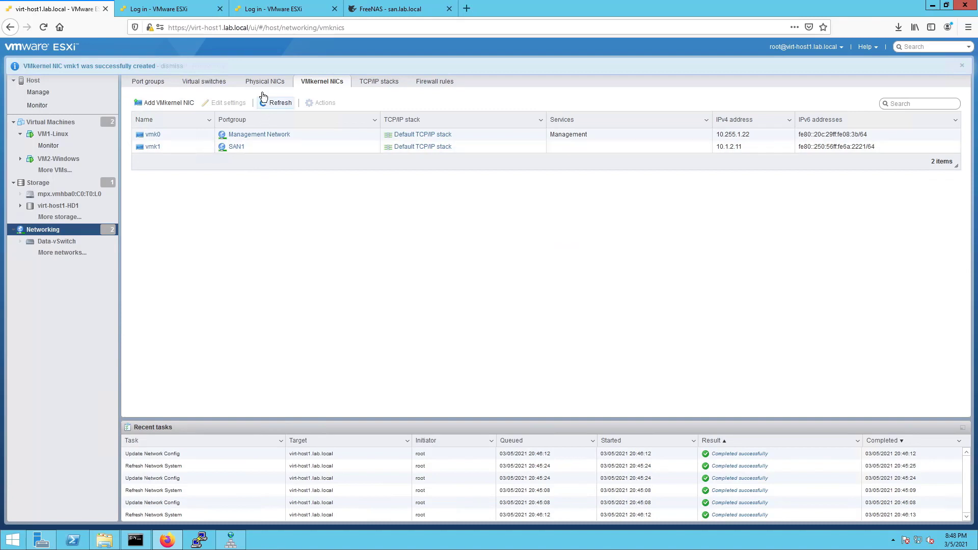
click(194, 81)
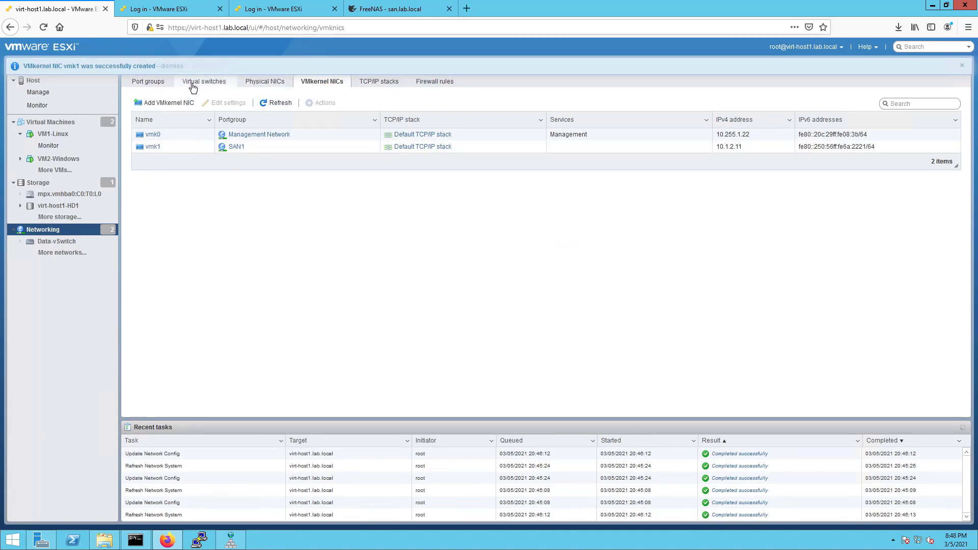
click(150, 82)
click(326, 85)
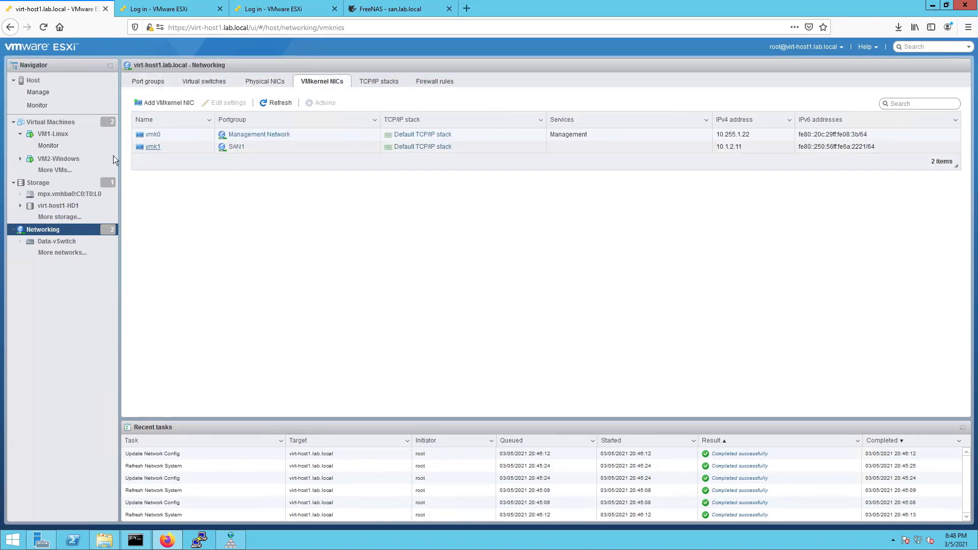
Enable software iSCSI in the host's storage adapter configuration.
click(40, 183)
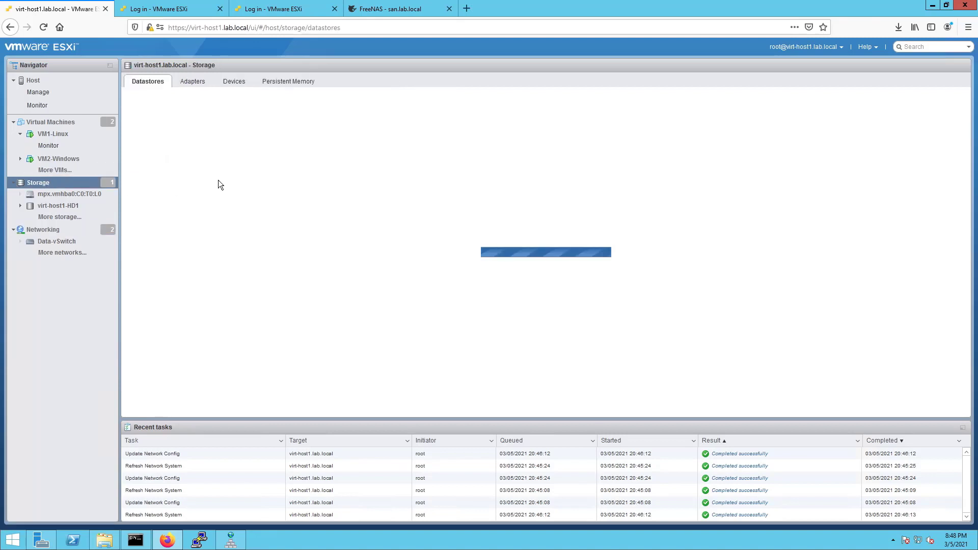
click(194, 81)
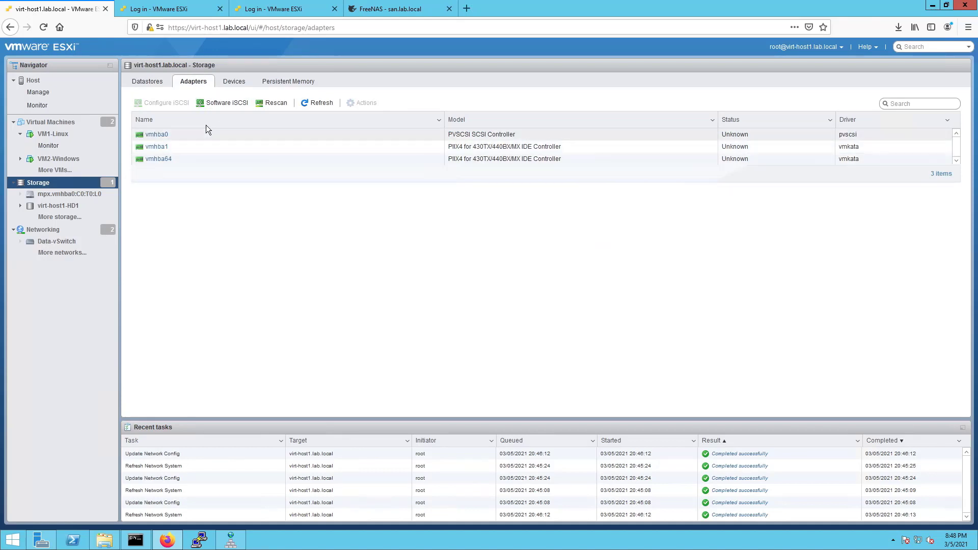
click(228, 104)
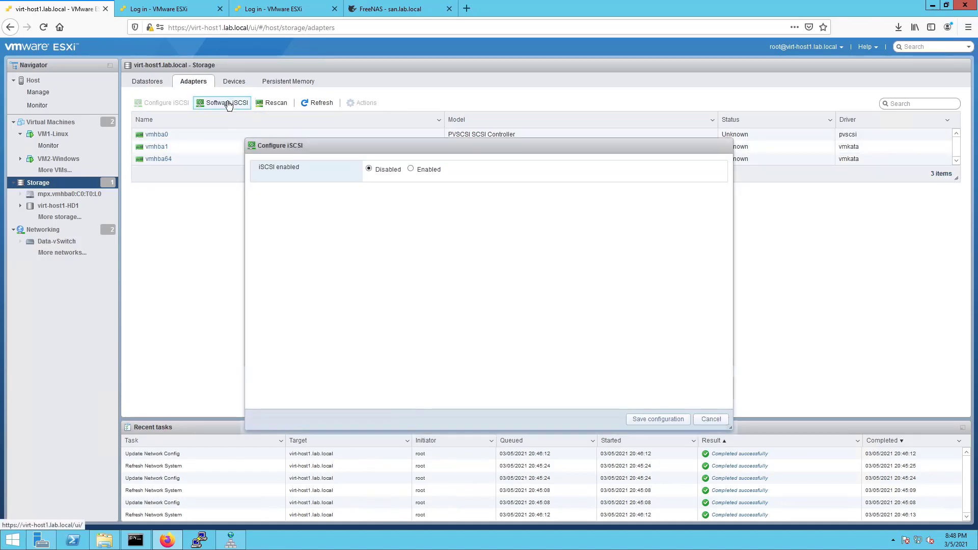
click(412, 169)
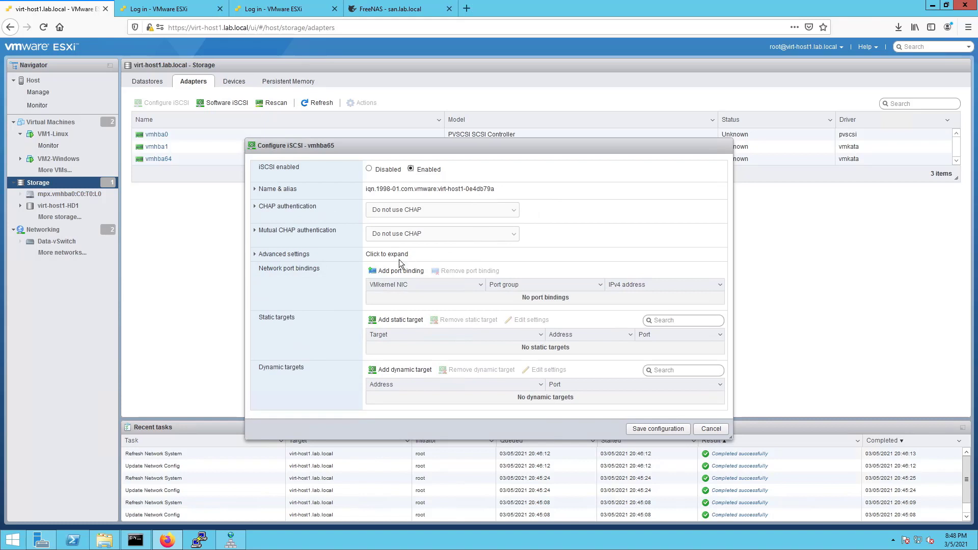
Add a network port binding for VMkernel NIC vmk1 on port group SAN1 to the iSCSI configuration.
click(385, 274)
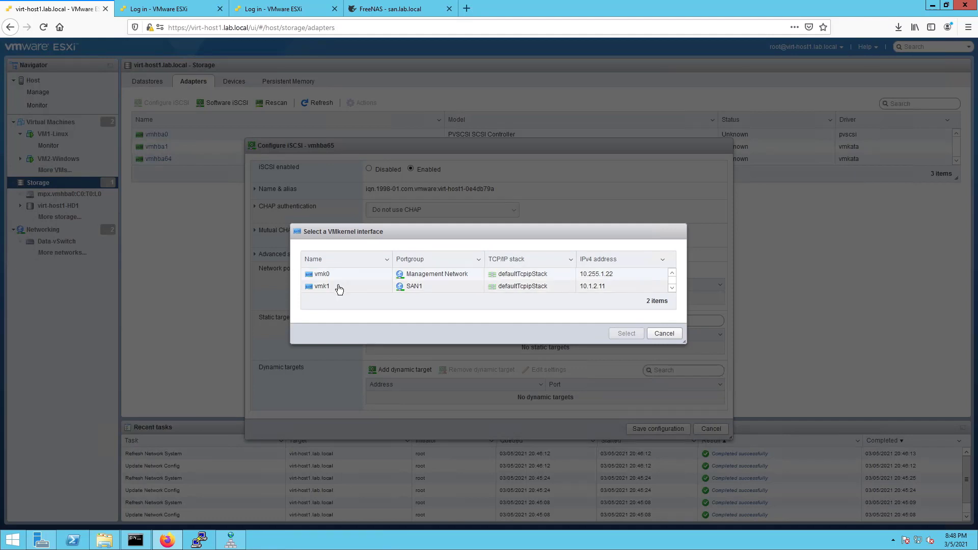
click(339, 289)
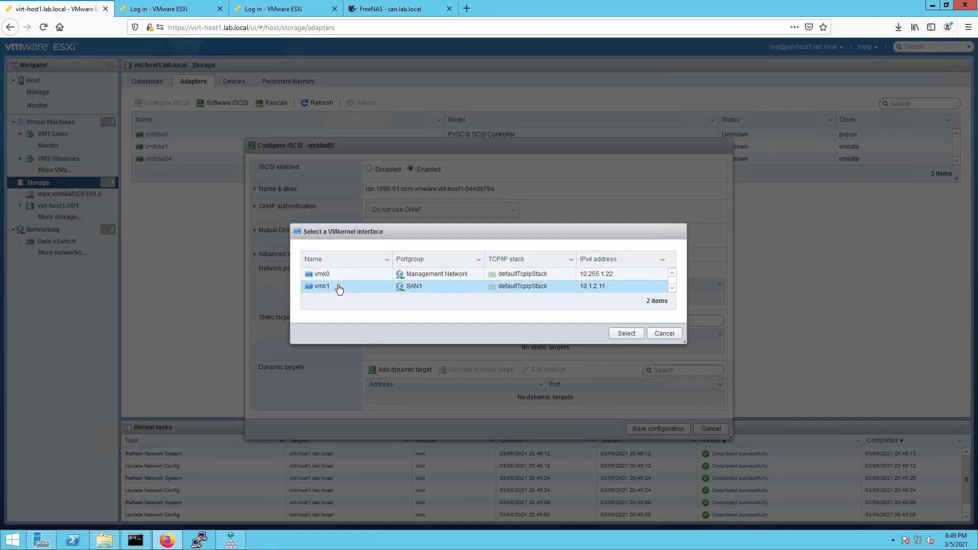
click(628, 334)
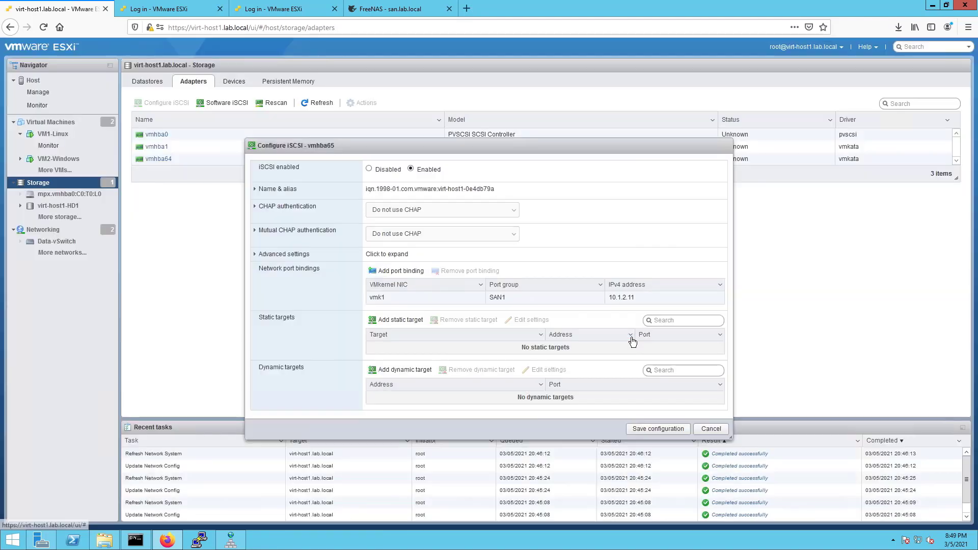
Add a dynamic target with address 10.1.2.25 to the iSCSI configuration and save it.
click(388, 376)
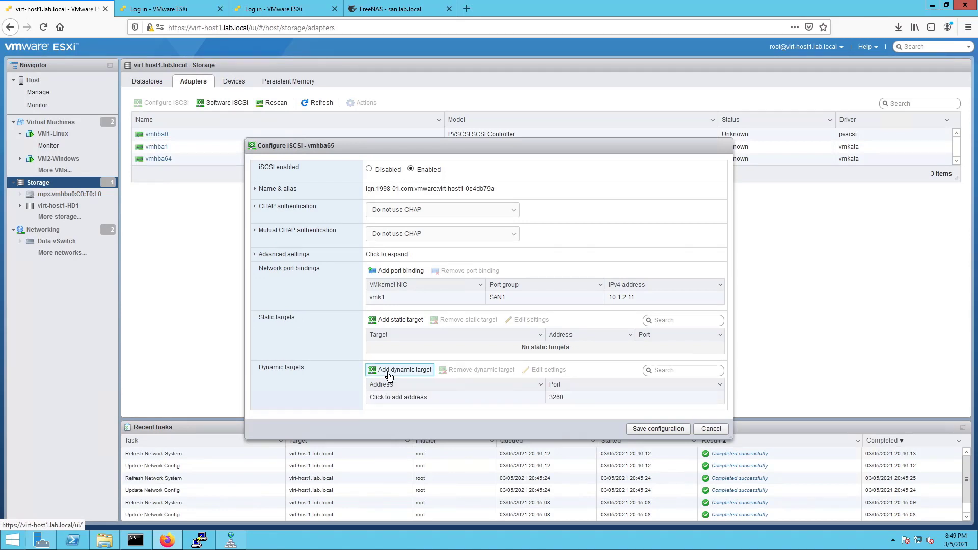
click(427, 399)
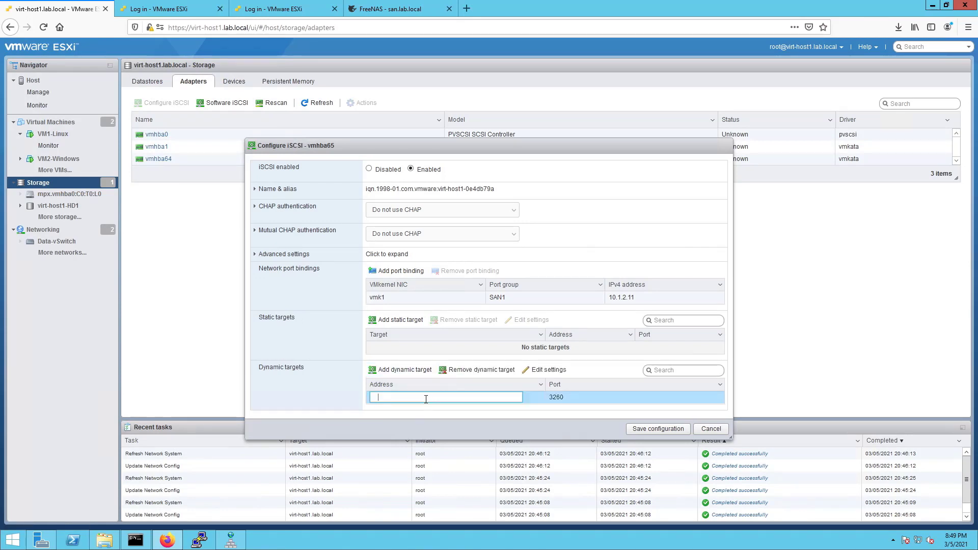
text(10.1.2.25)
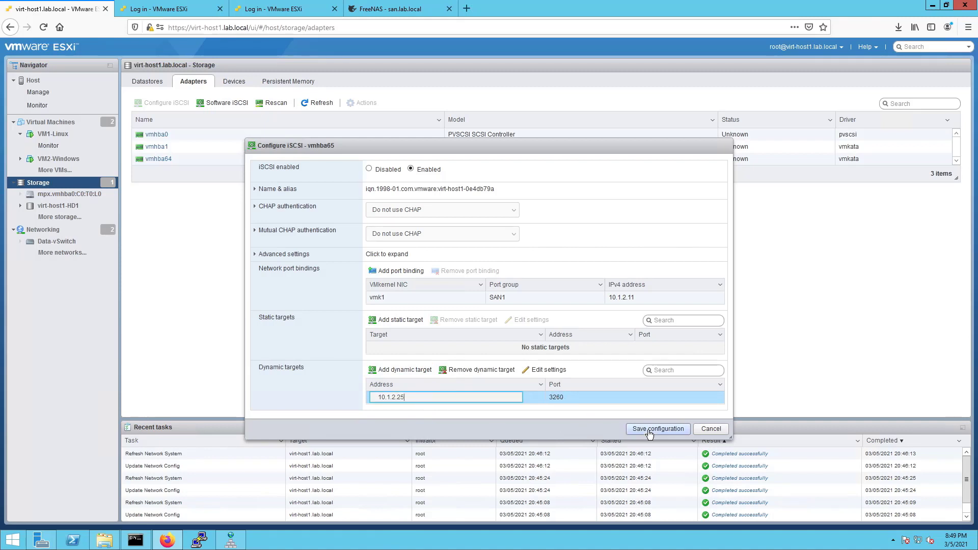
click(557, 419)
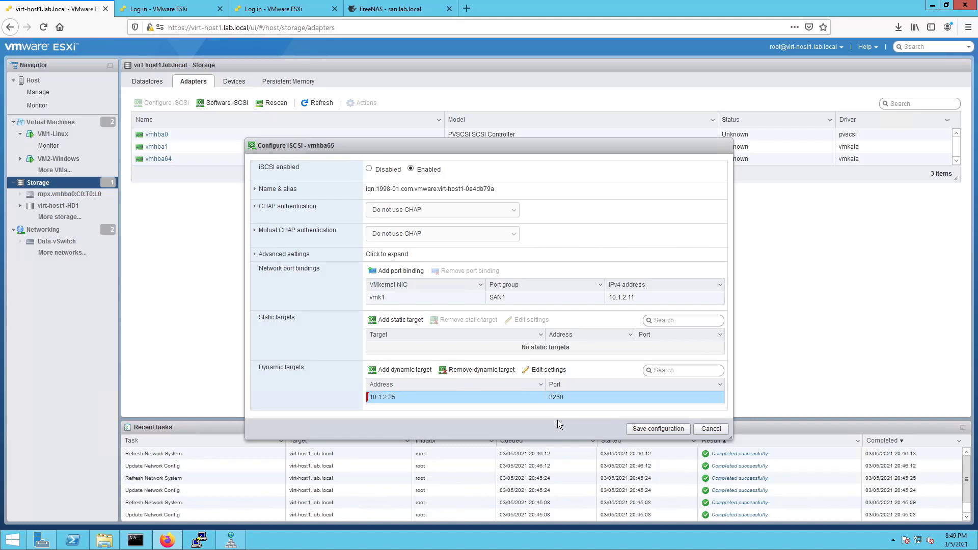
click(644, 427)
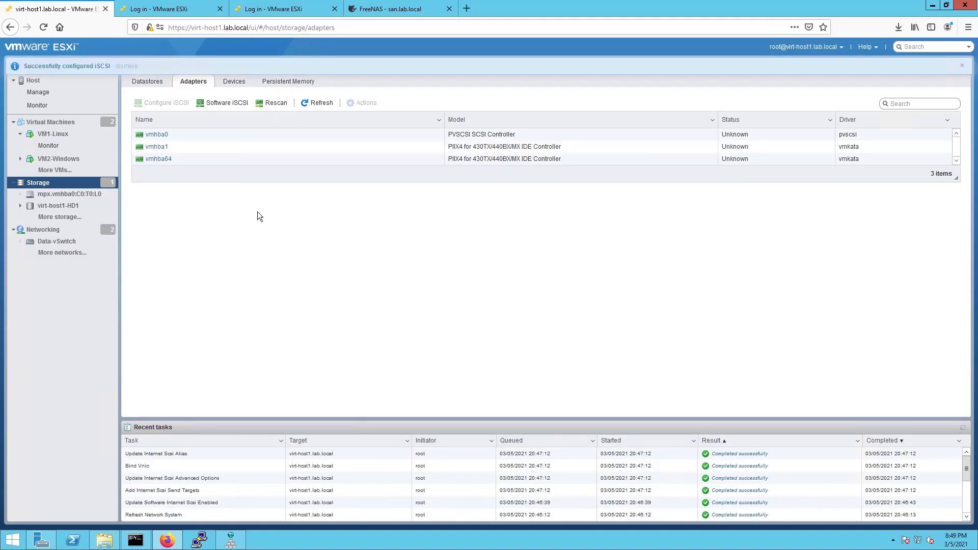
Refresh and rescan the host's storage adapters, and check the detected storage devices.
click(324, 104)
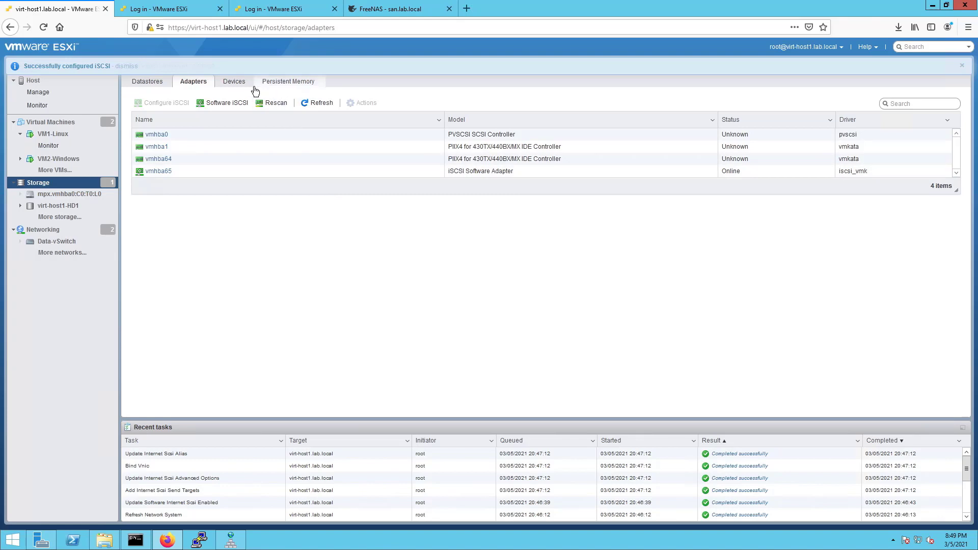
click(273, 103)
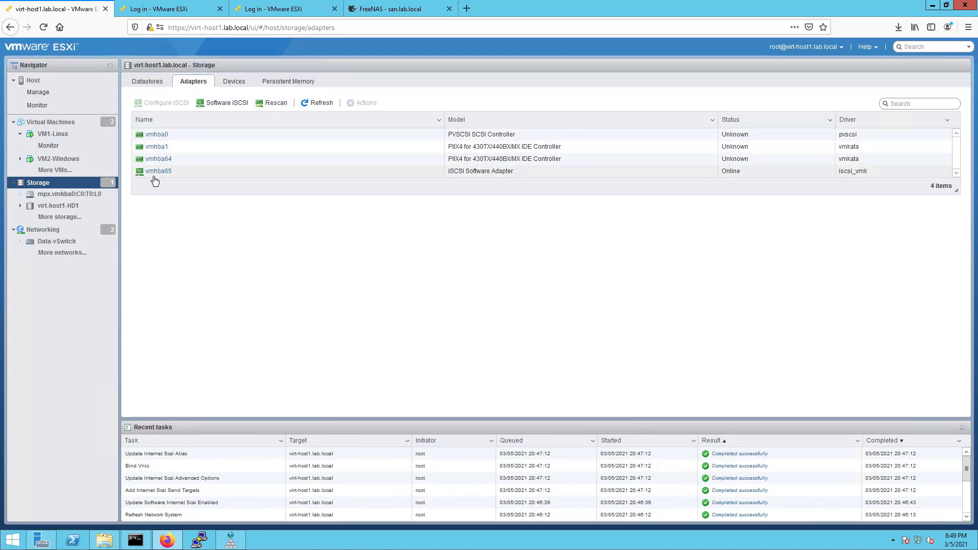
click(273, 104)
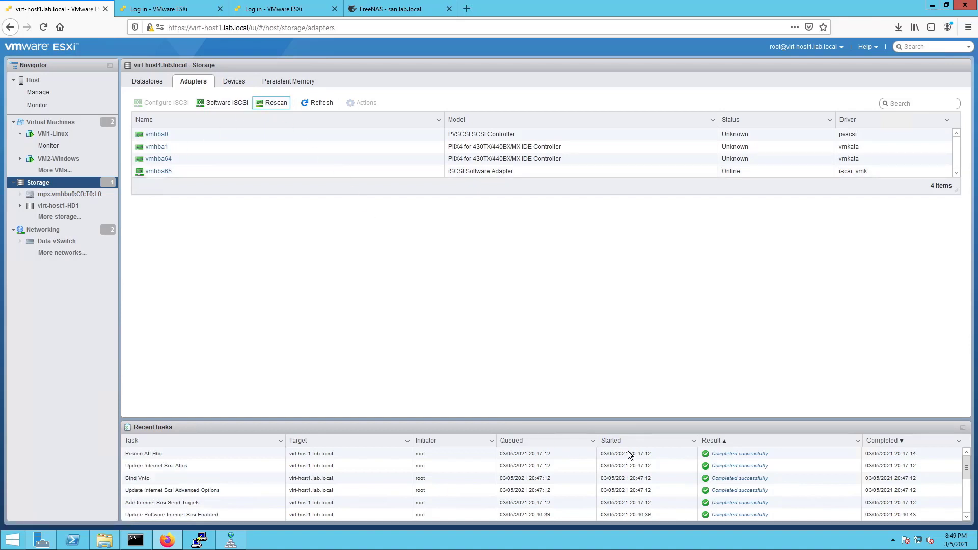
scroll(630, 452, down, 3)
scroll(629, 451, down, 1)
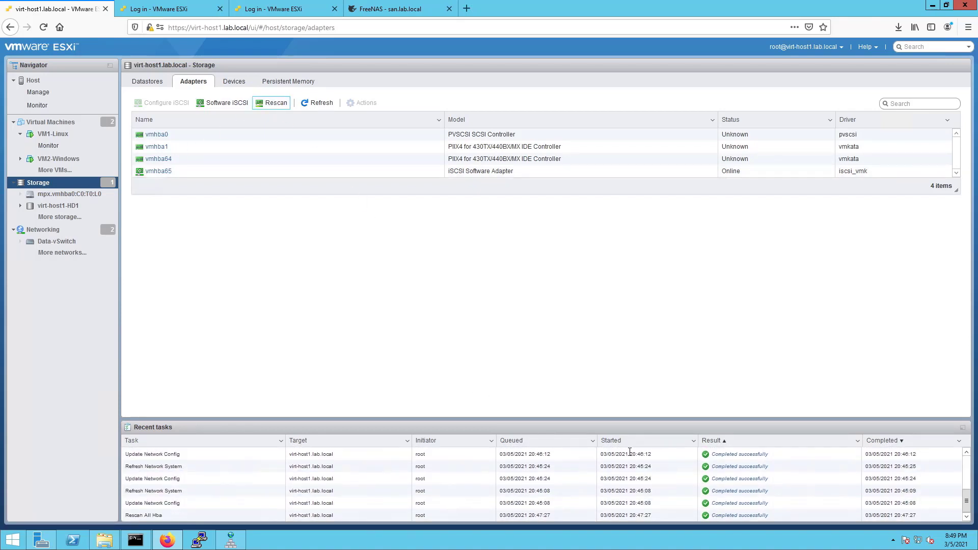
scroll(630, 452, up, 4)
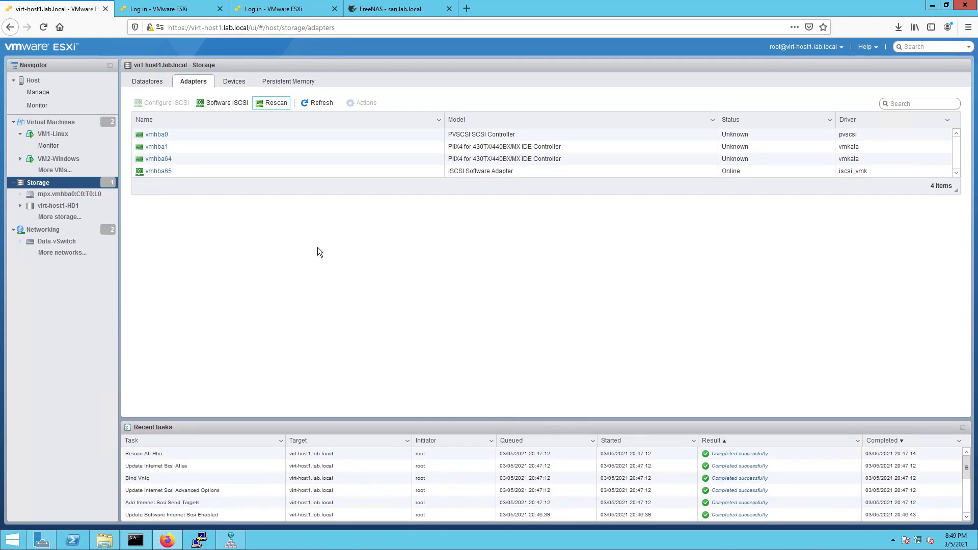
click(236, 83)
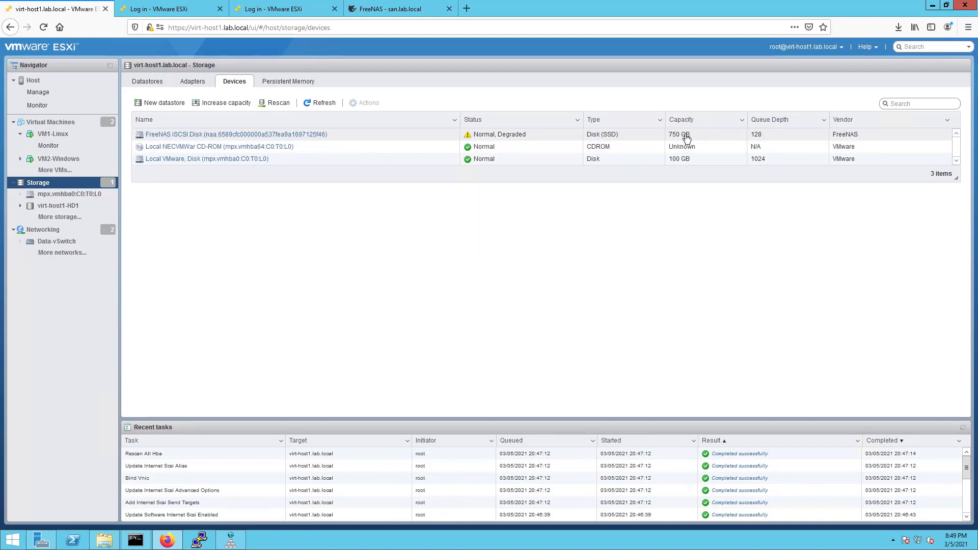
Start a new VMFS datastore named SAN on the FreeNAS iSCSI disk, with VMFS 6 as its version.
click(157, 86)
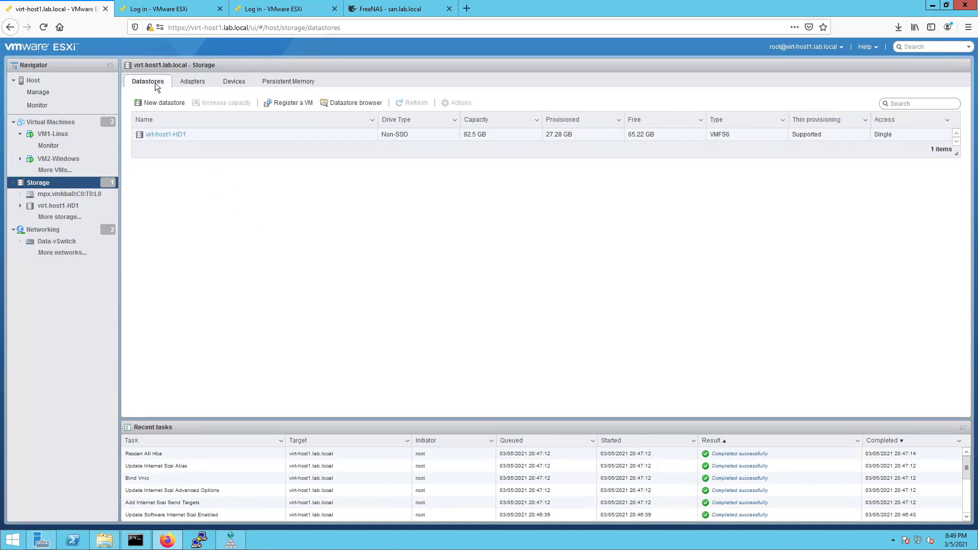
click(166, 107)
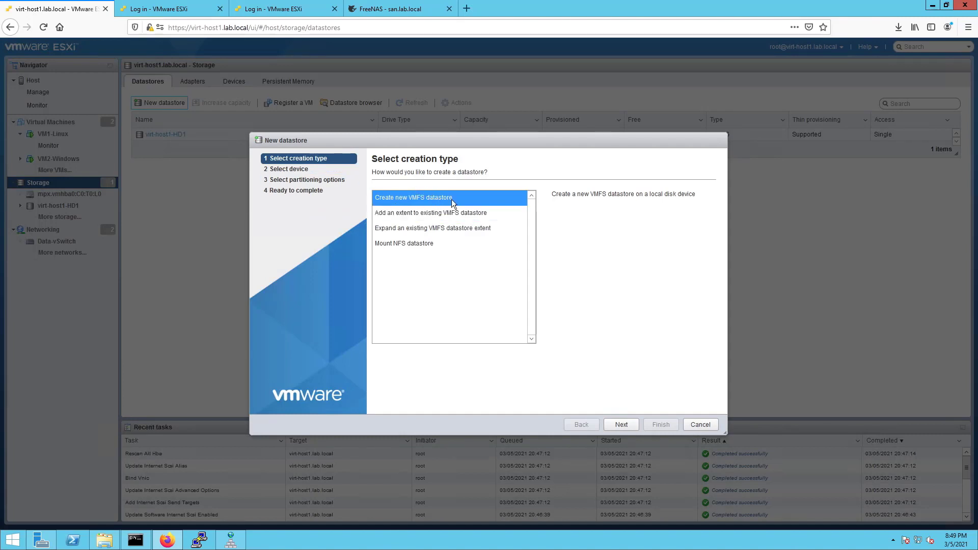
click(619, 426)
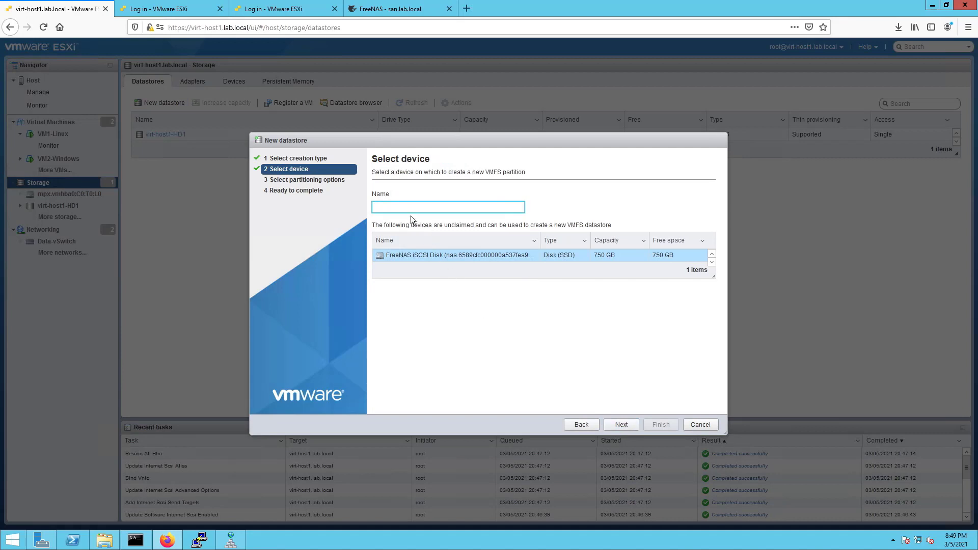
text(S)
text(SAN)
click(622, 425)
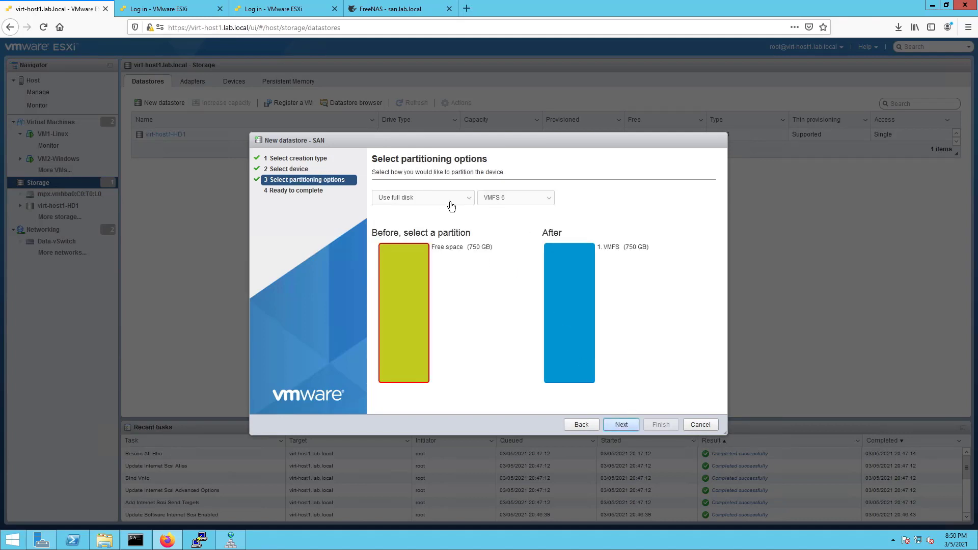
click(514, 202)
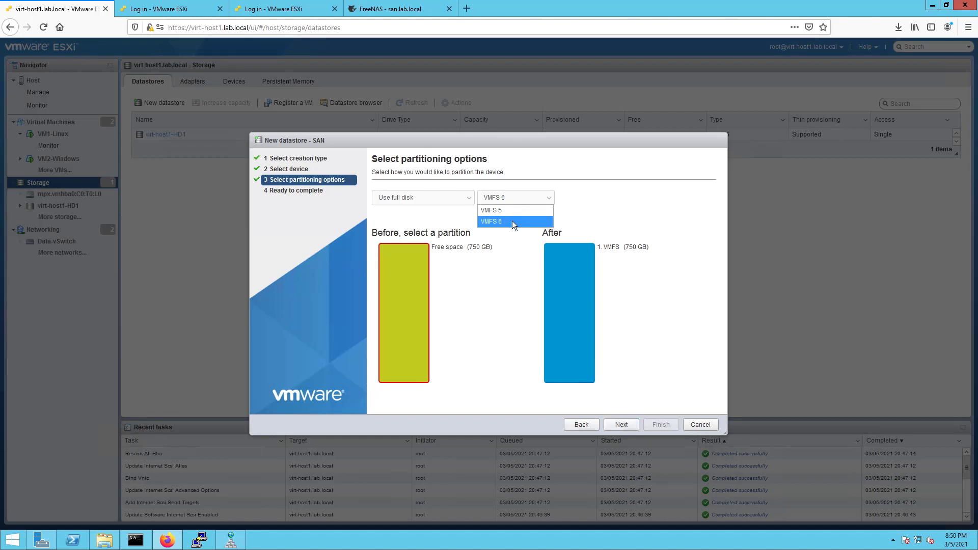
click(512, 222)
click(447, 199)
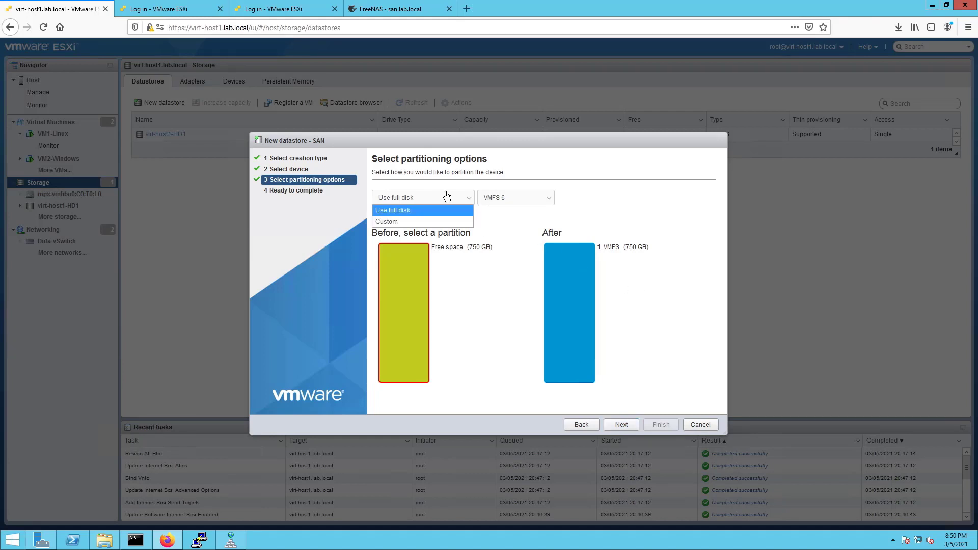
click(435, 219)
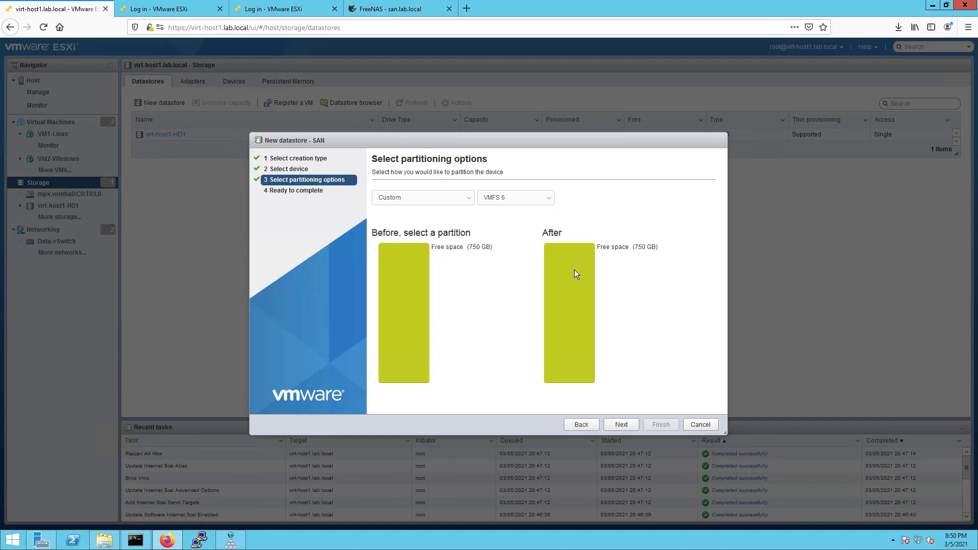
click(416, 200)
click(414, 210)
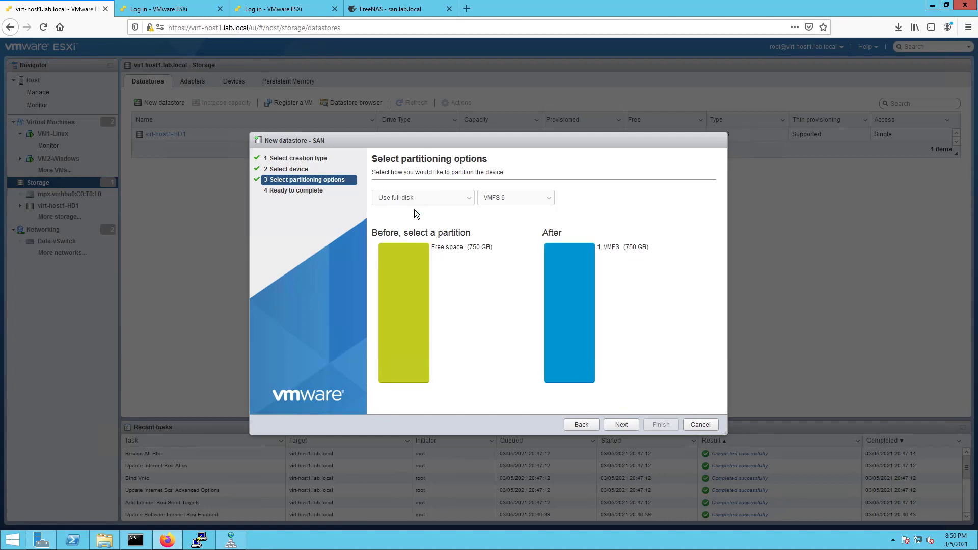
click(395, 254)
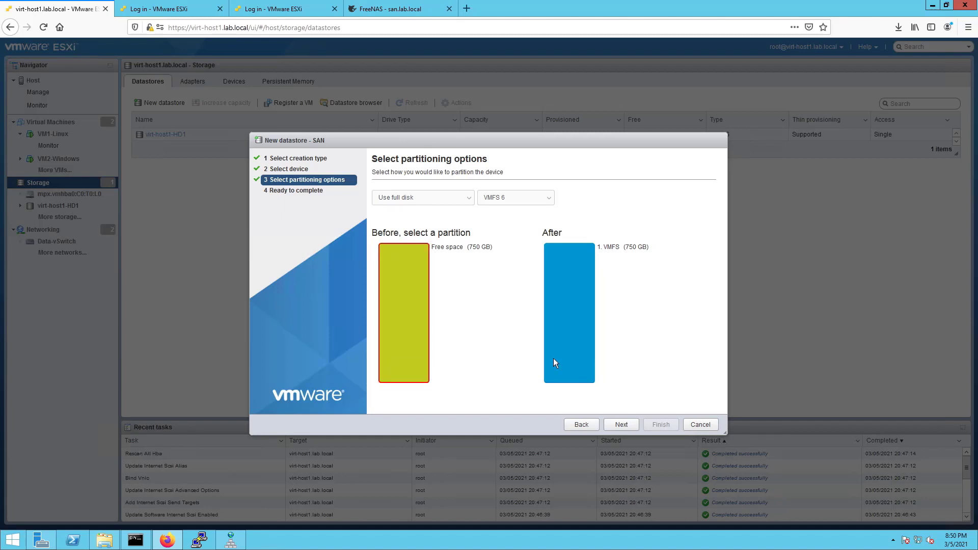
Finish creating the SAN datastore on the full disk and confirm erasing the disk's contents.
click(622, 425)
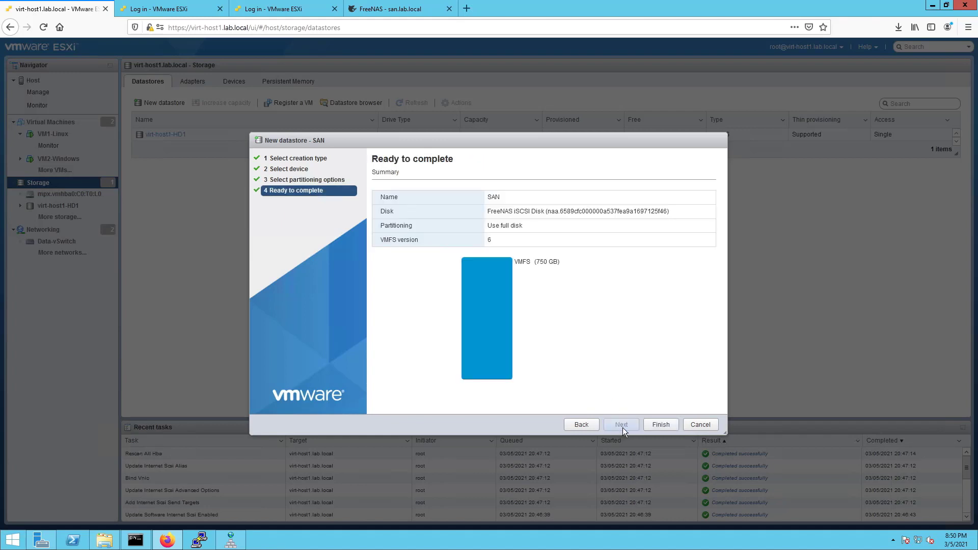
click(660, 425)
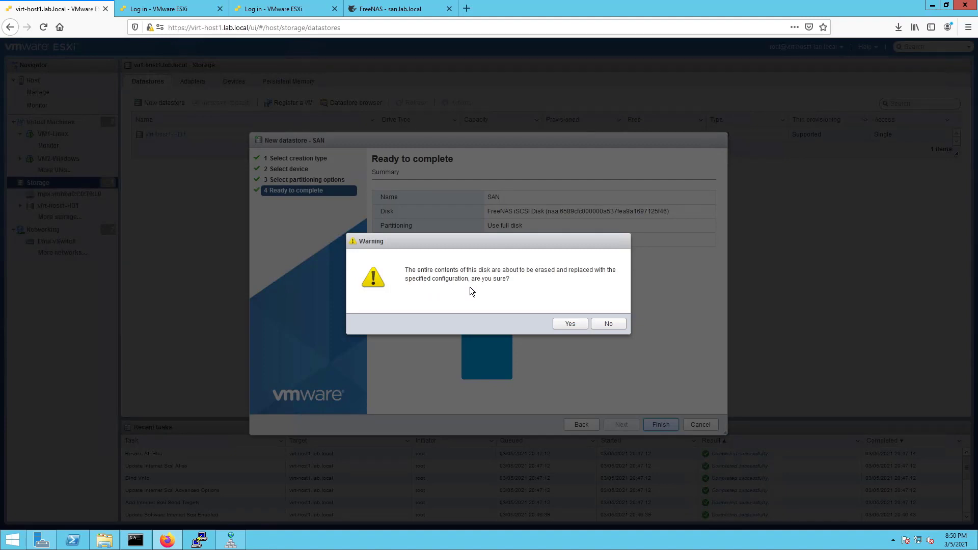
click(570, 322)
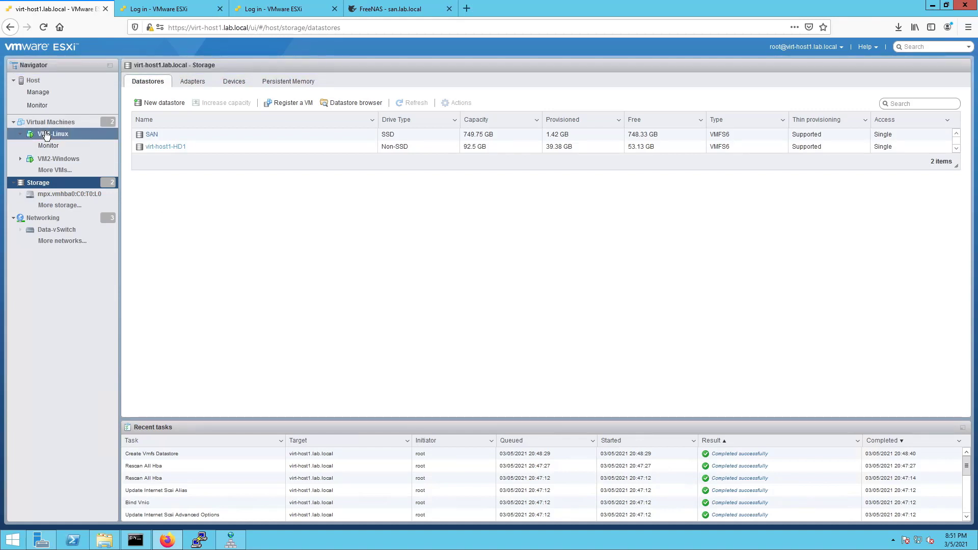
Log in to virt-host2 with the saved root credentials and close the Customer Experience Improvement Program dialog.
click(41, 86)
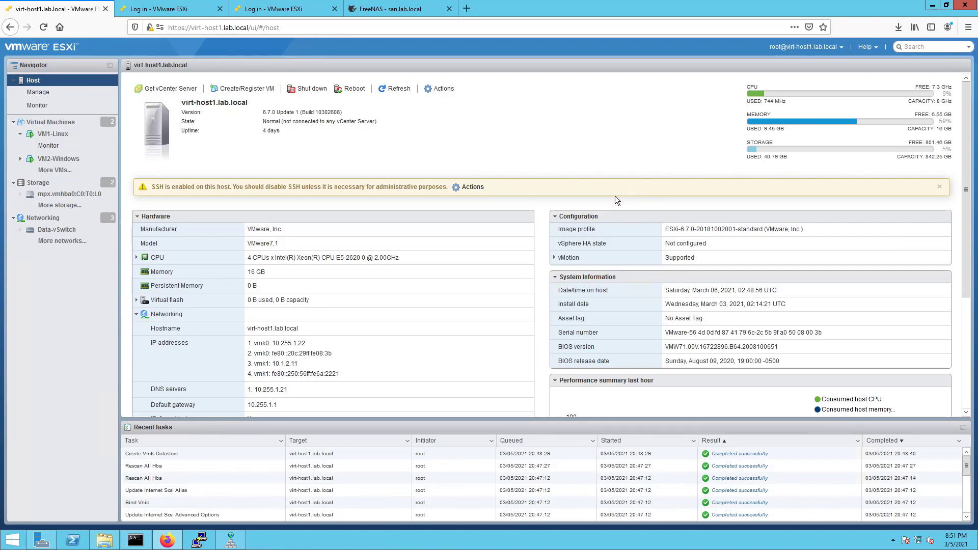
click(143, 8)
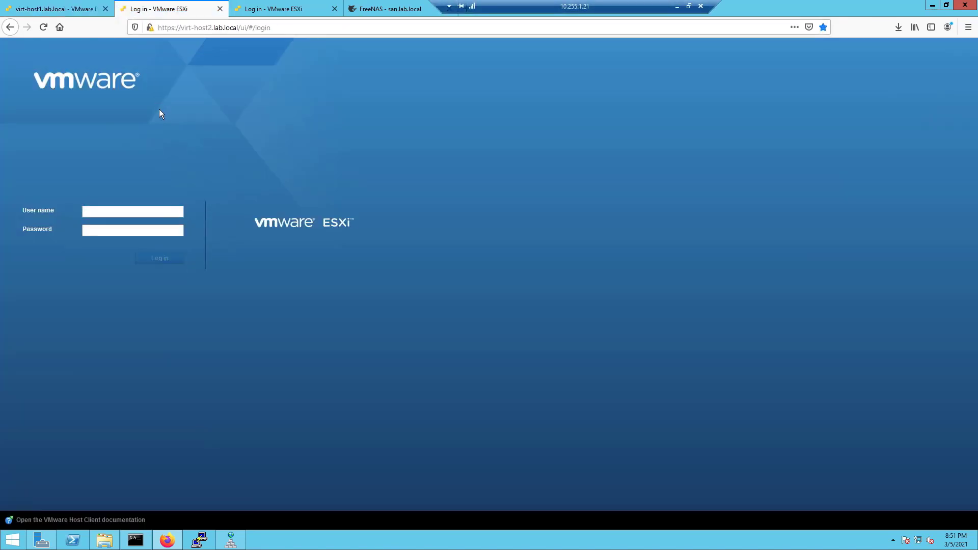
click(117, 213)
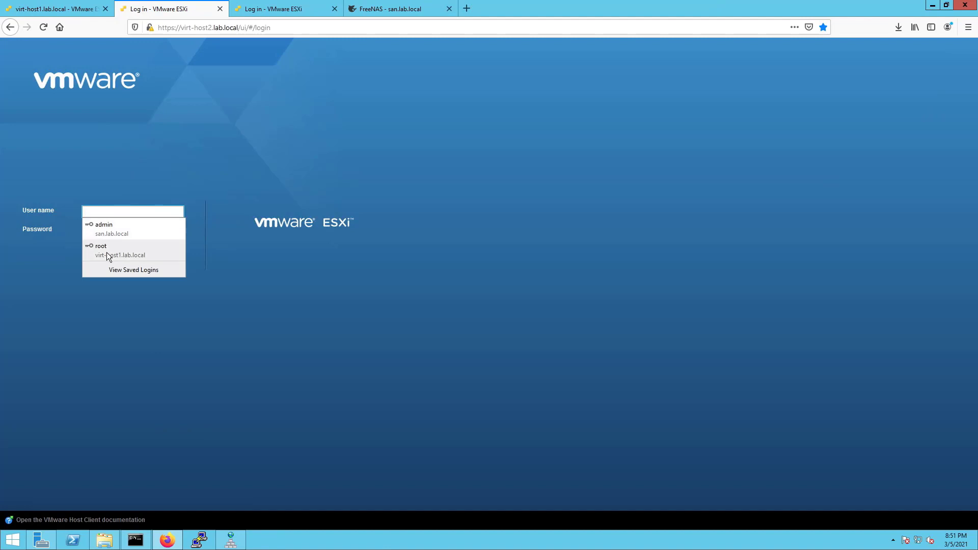
click(108, 255)
click(150, 261)
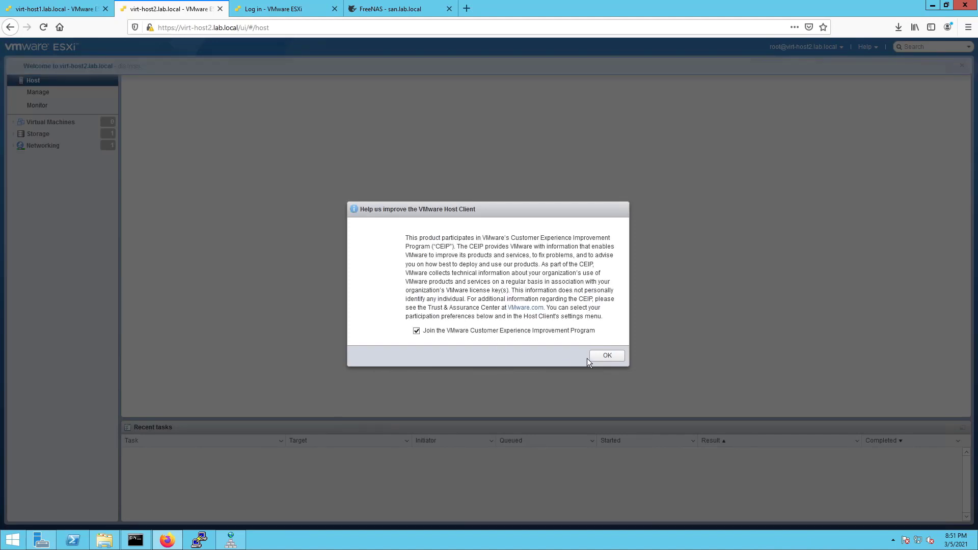
click(416, 331)
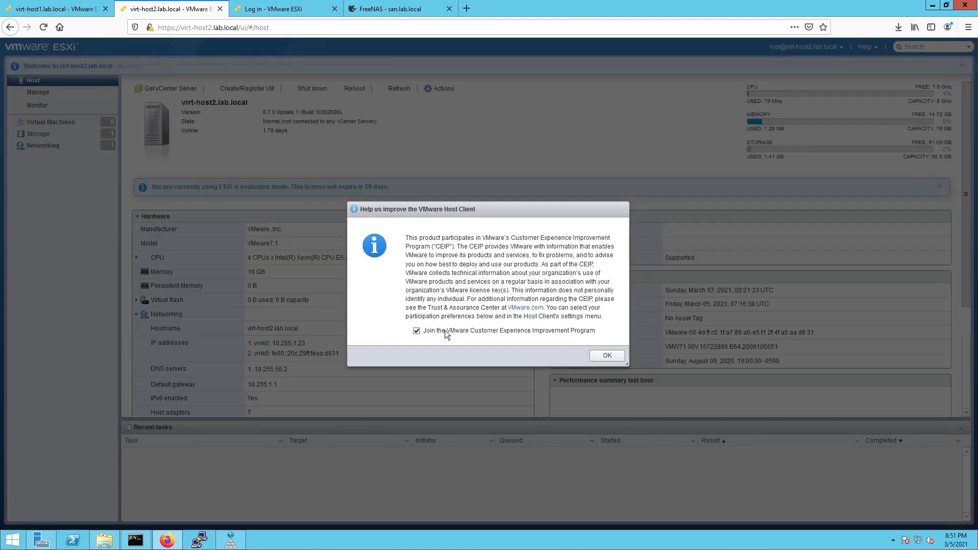
click(607, 356)
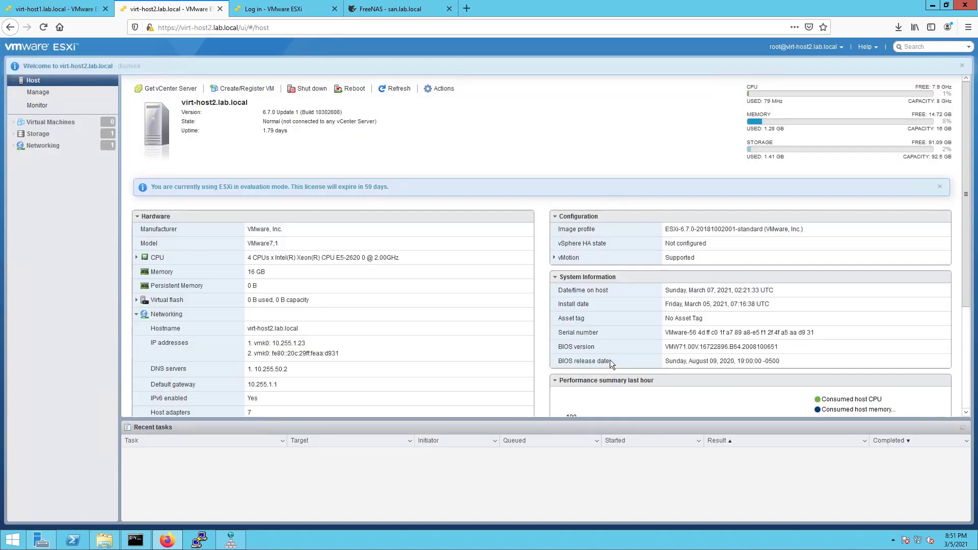
Add a standard virtual switch named SAN-vSwitch to virt-host2 with vmnic2 as its uplink.
click(53, 148)
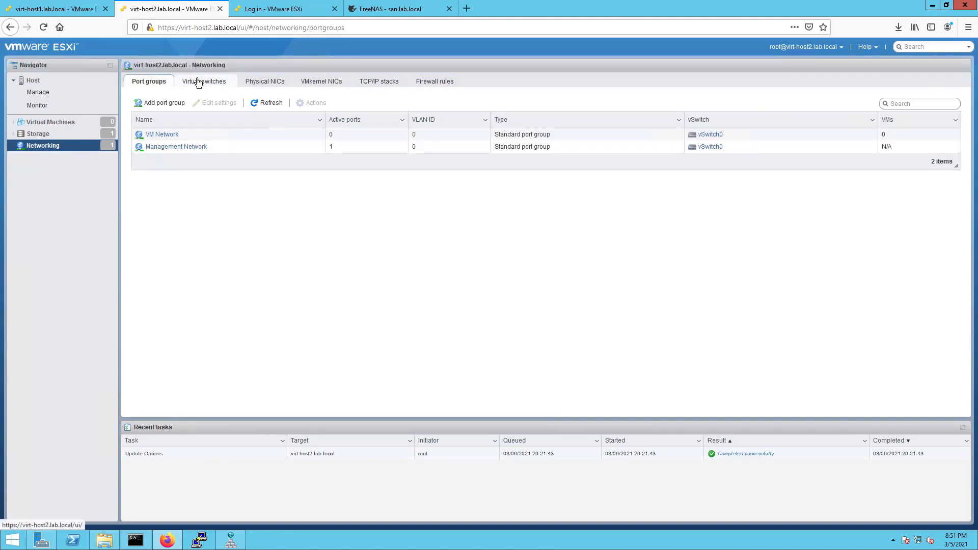
click(199, 81)
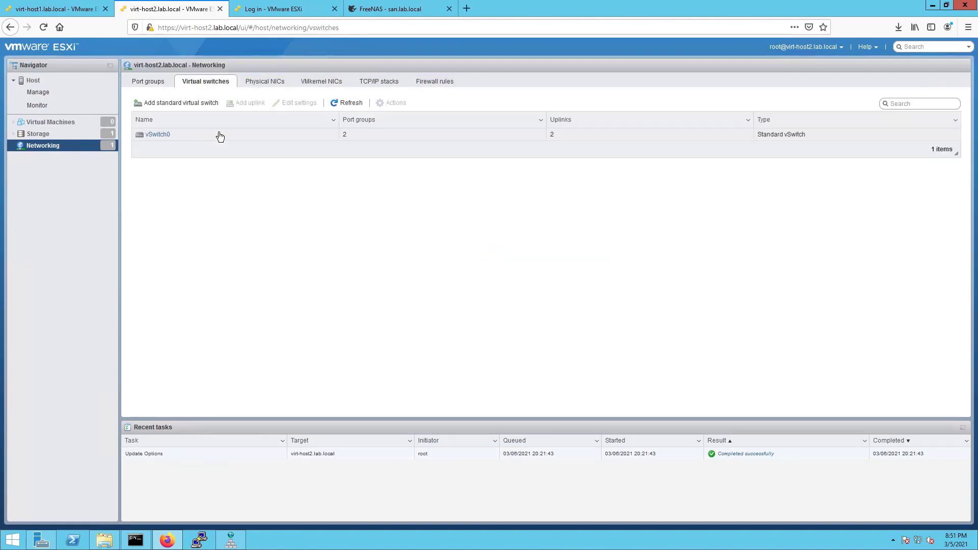
click(177, 103)
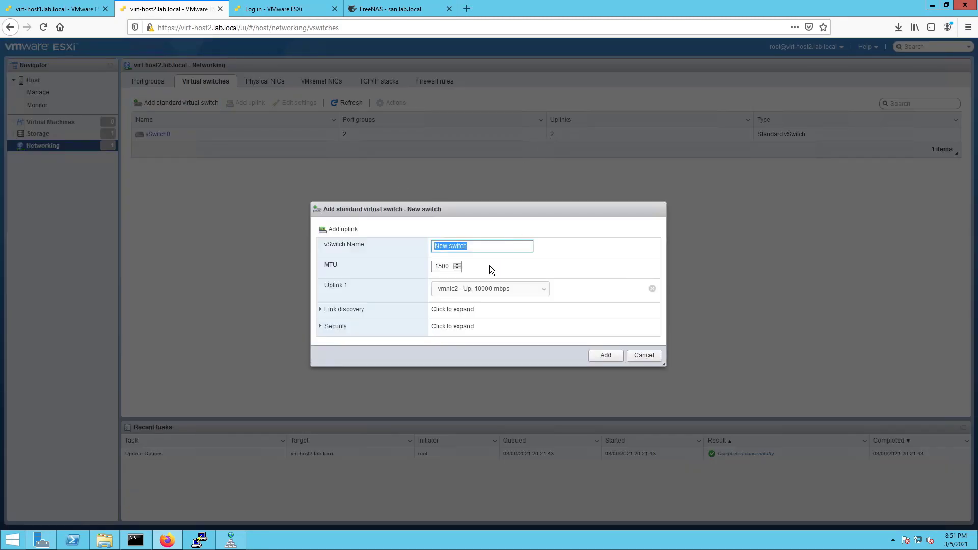
text(SAN-vS)
click(506, 296)
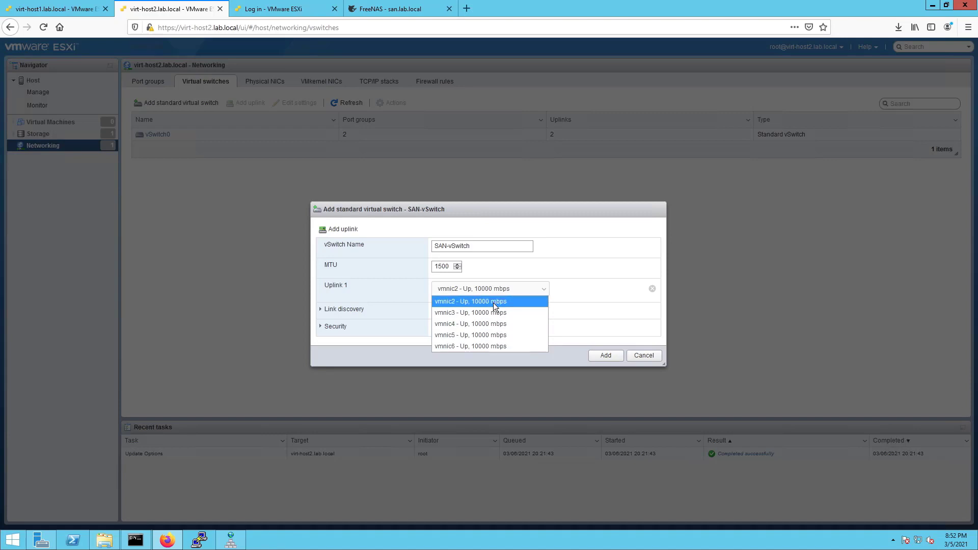
click(493, 303)
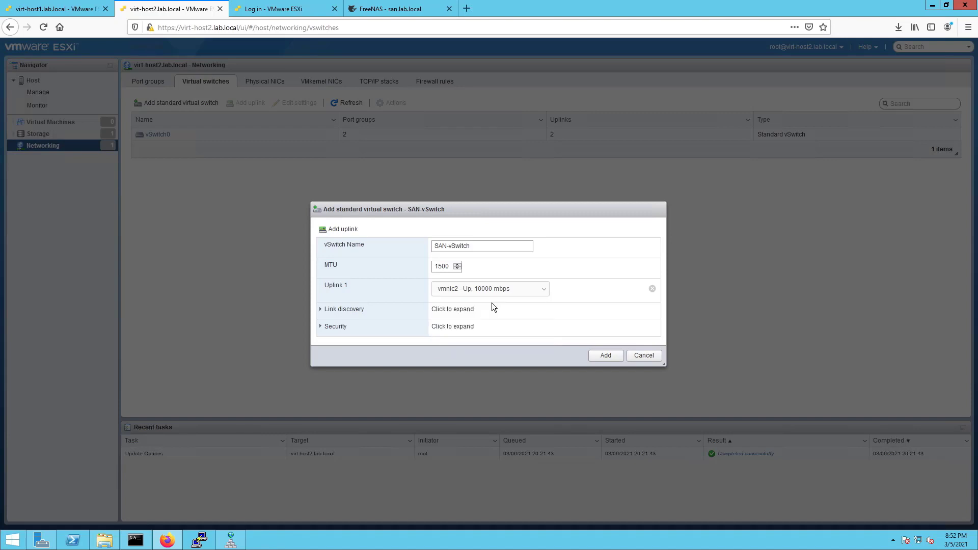
click(597, 355)
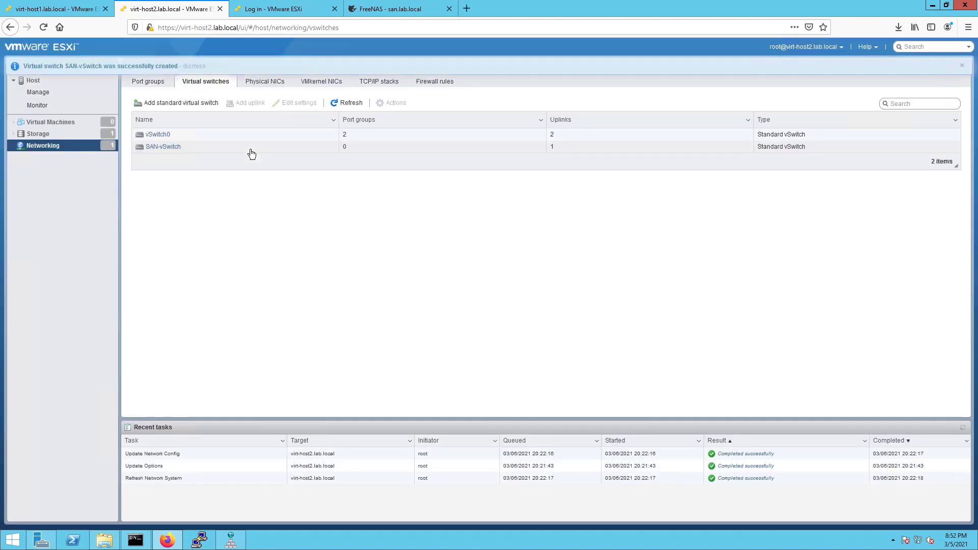
Add a port group named SAN on SAN-vSwitch to virt-host2.
click(151, 82)
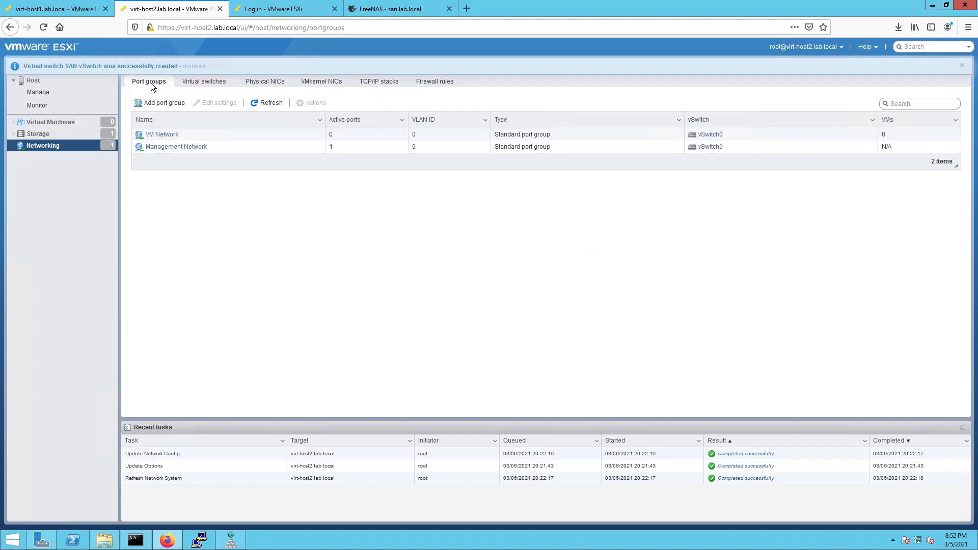
click(166, 102)
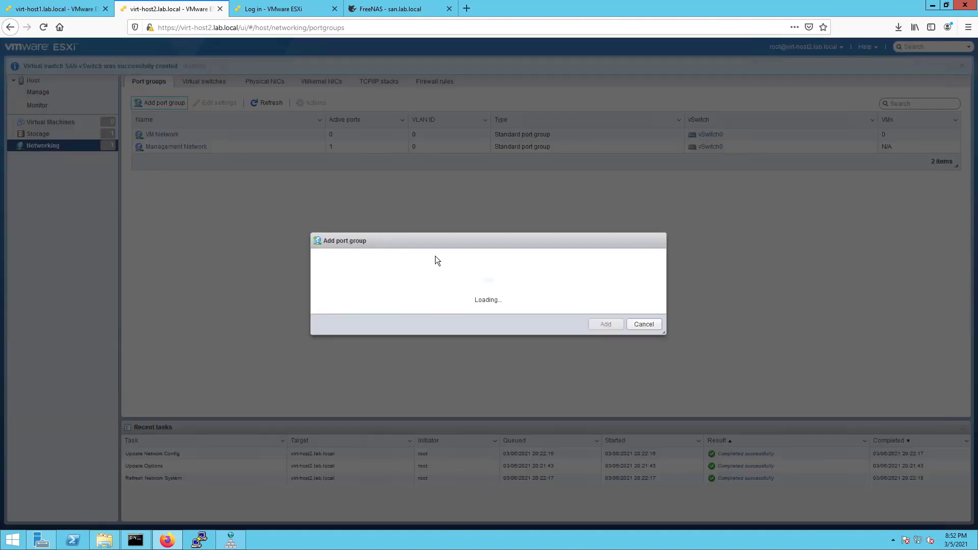
click(498, 246)
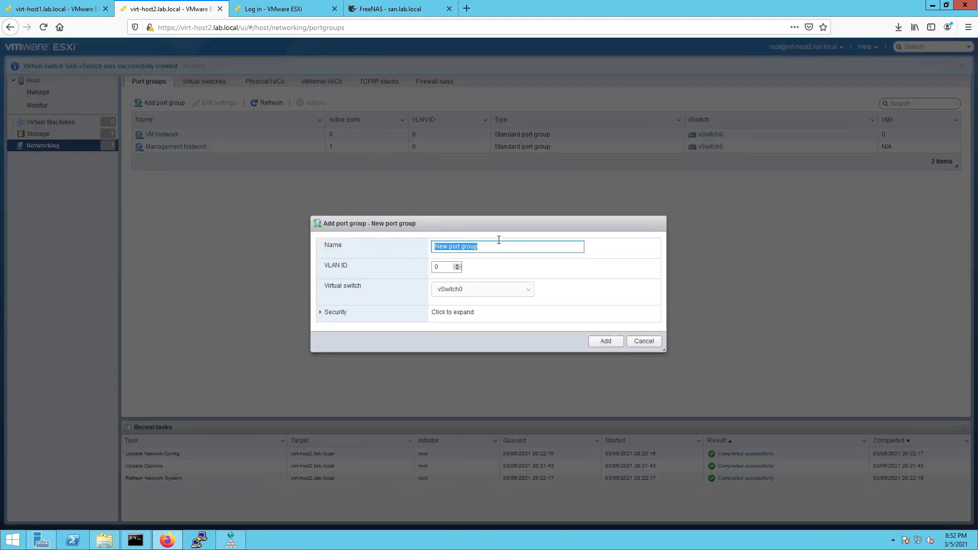
text(SAN)
click(528, 289)
click(505, 314)
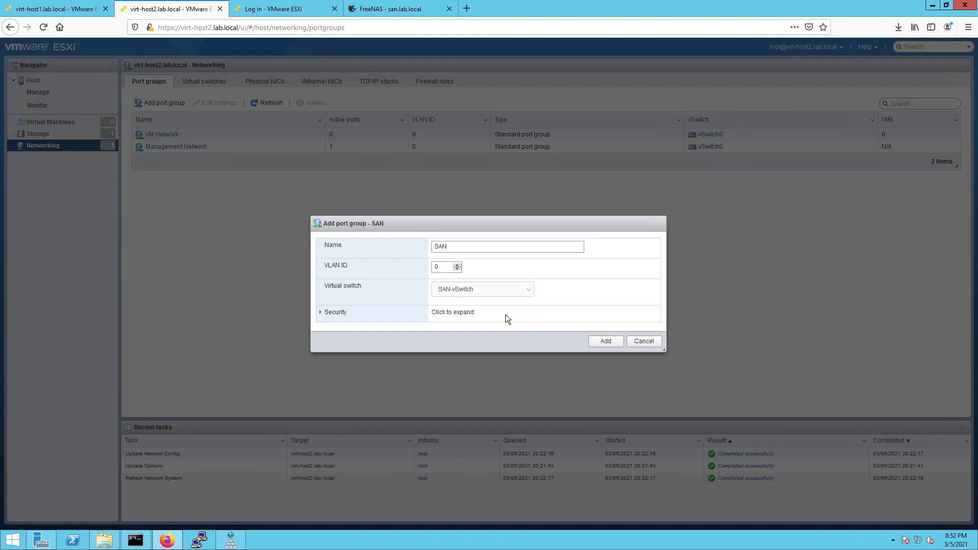
click(611, 345)
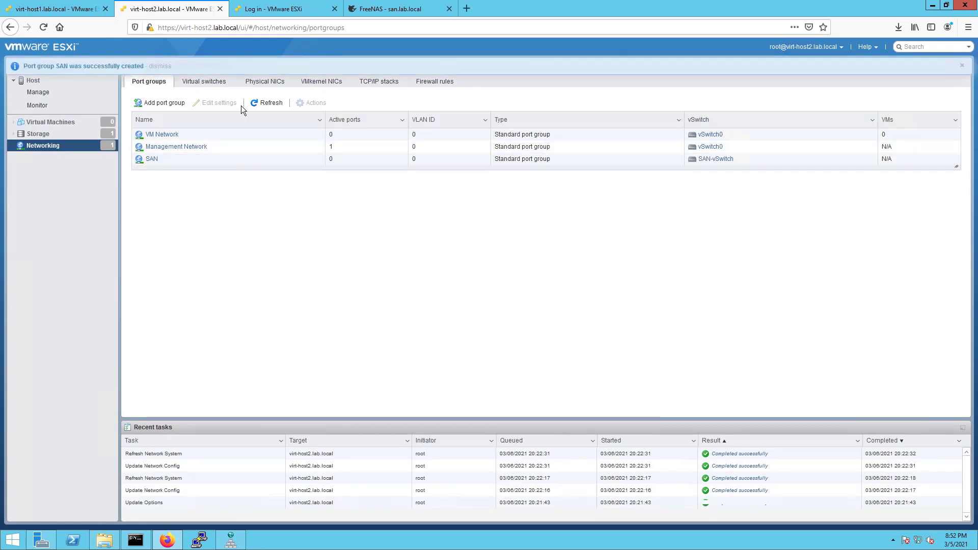
Start a new VMkernel NIC on virt-host2 with a new port group named SAN1 on SAN-vSwitch.
click(323, 84)
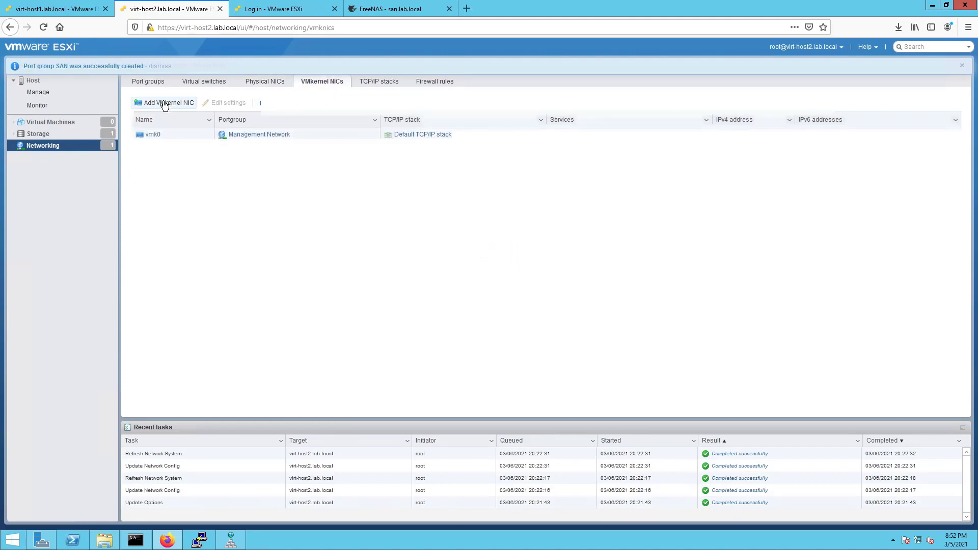
click(163, 104)
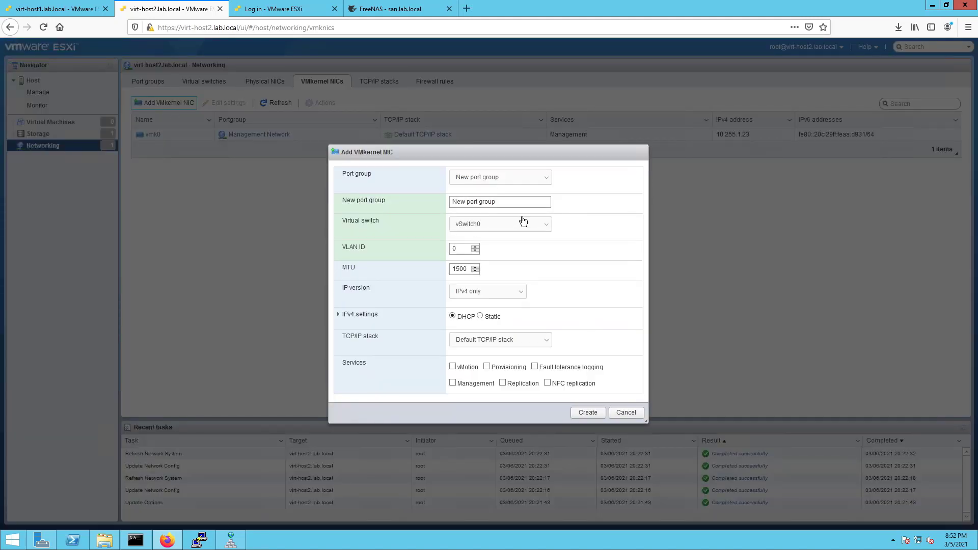
text(AN1)
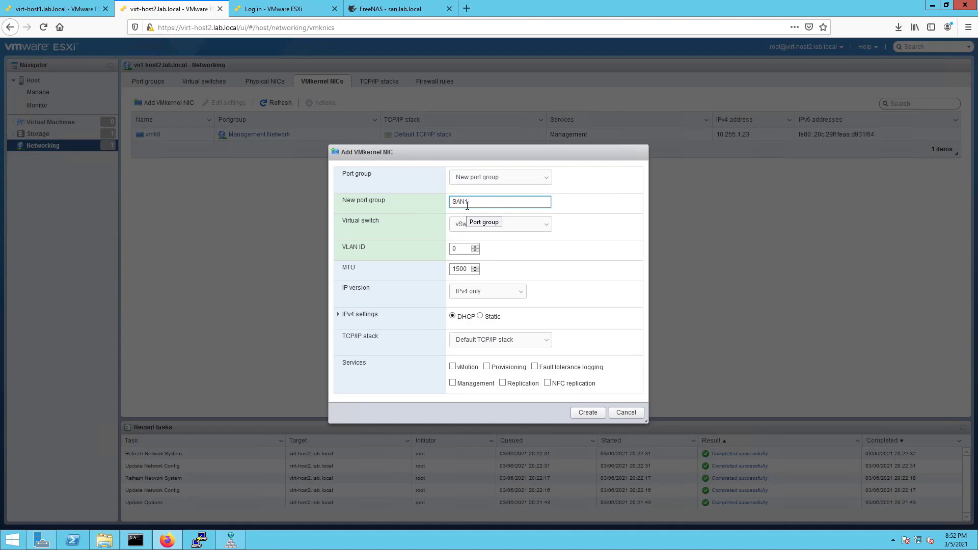
click(523, 235)
click(488, 251)
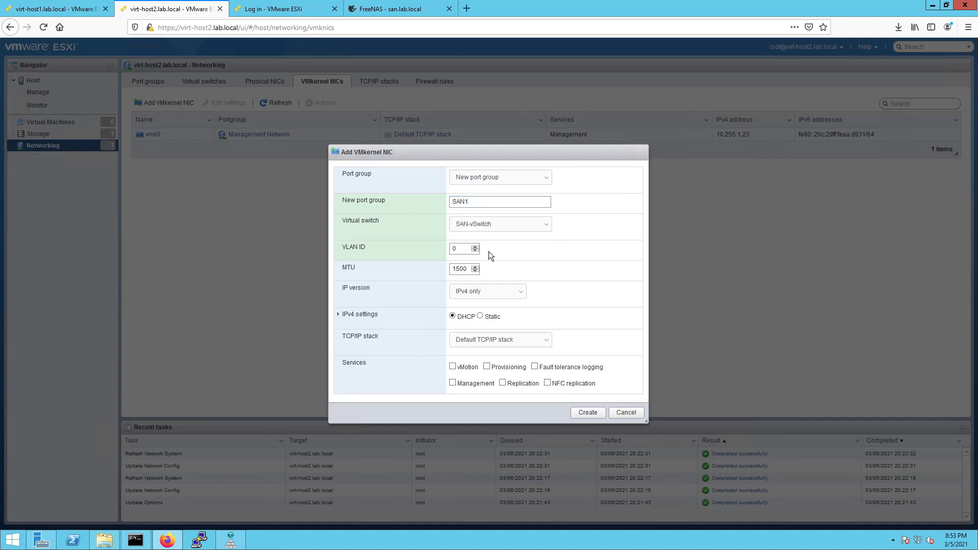
Give the VMkernel NIC the static IPv4 address 10.1.2.12 with subnet mask 255.255.255.0 and create it.
click(339, 316)
click(460, 330)
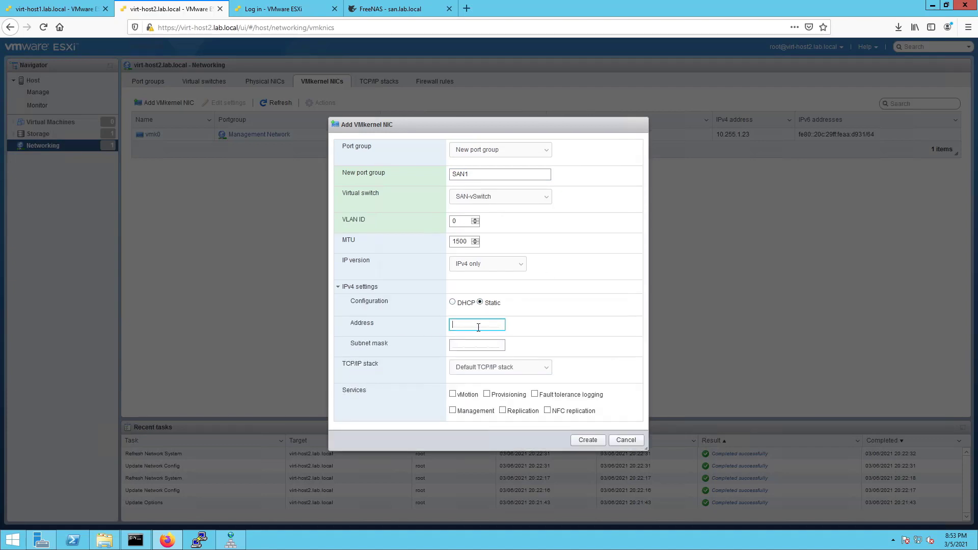
text(10.1.2.12)
key(Tab)
text(255.255.255.0)
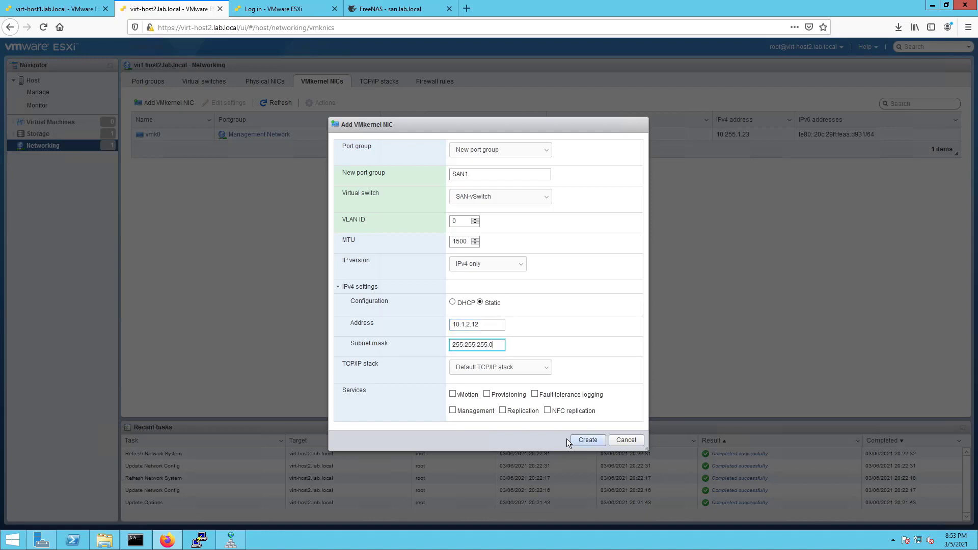
click(588, 442)
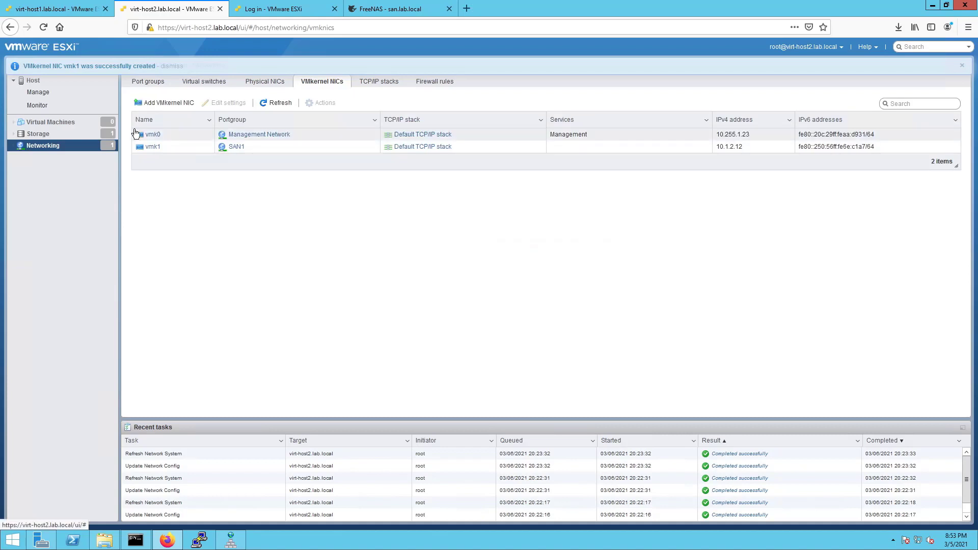
Enable software iSCSI on virt-host2's storage adapters and add a port binding to vmk1.
click(45, 134)
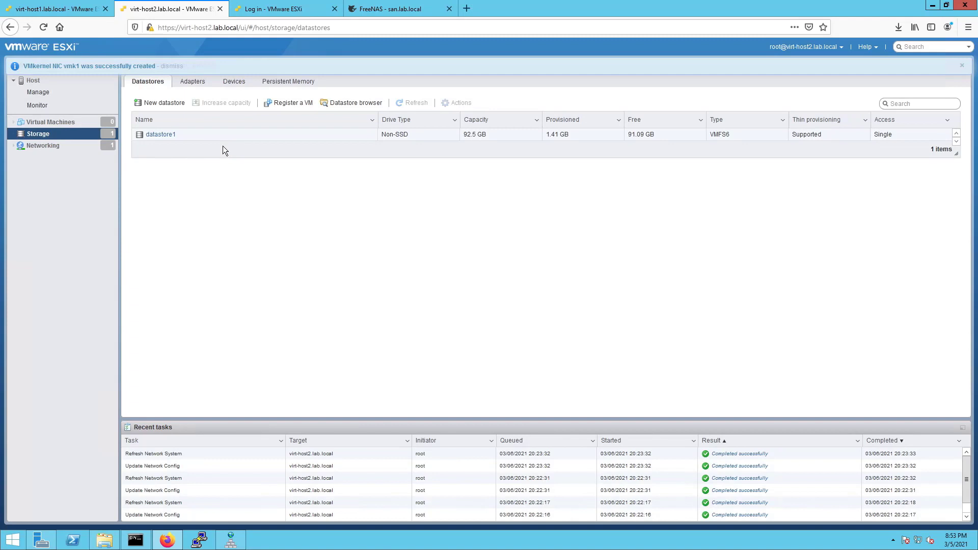
click(193, 81)
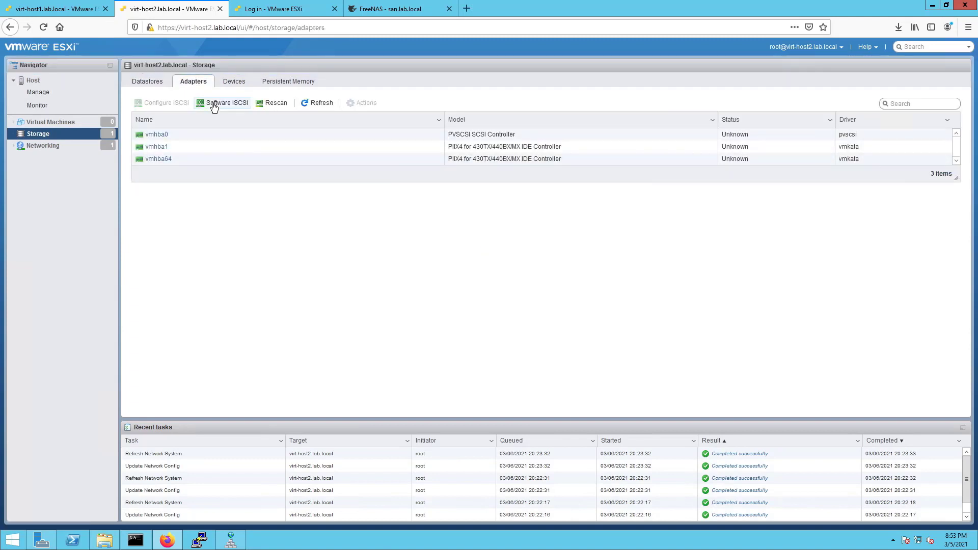
click(213, 105)
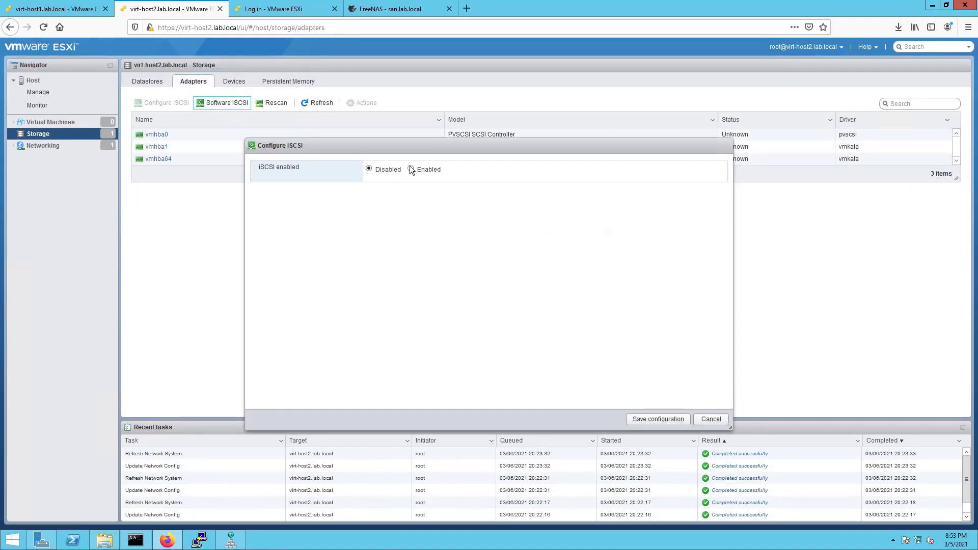
click(410, 168)
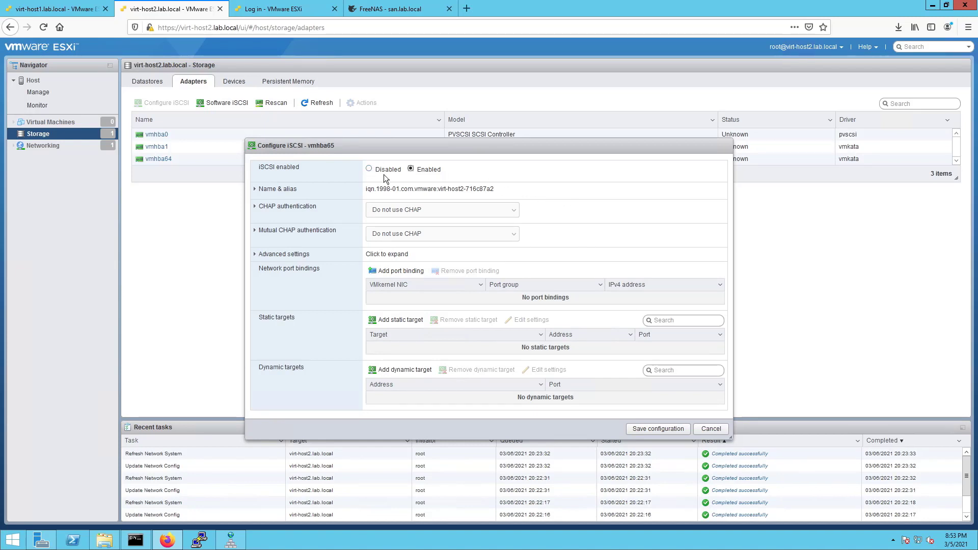
click(390, 273)
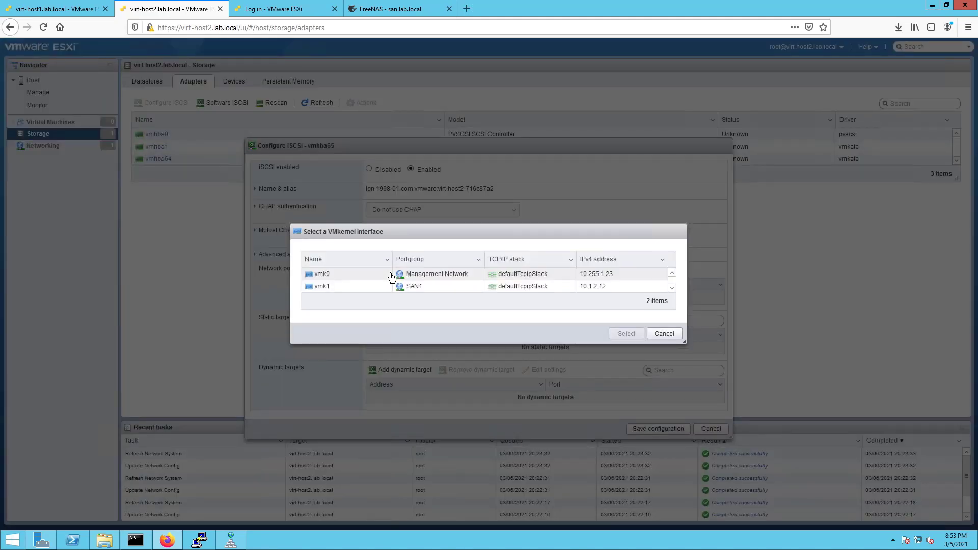
click(329, 285)
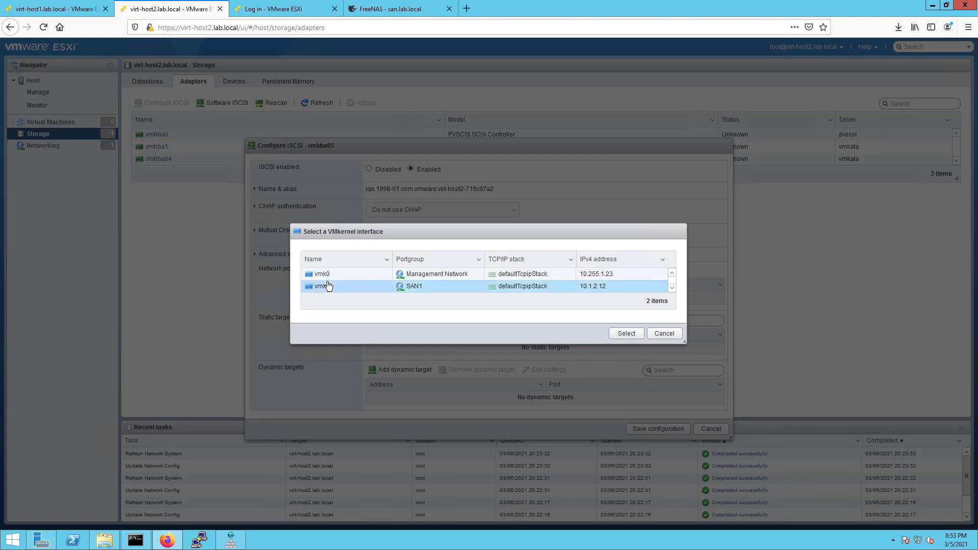
click(626, 334)
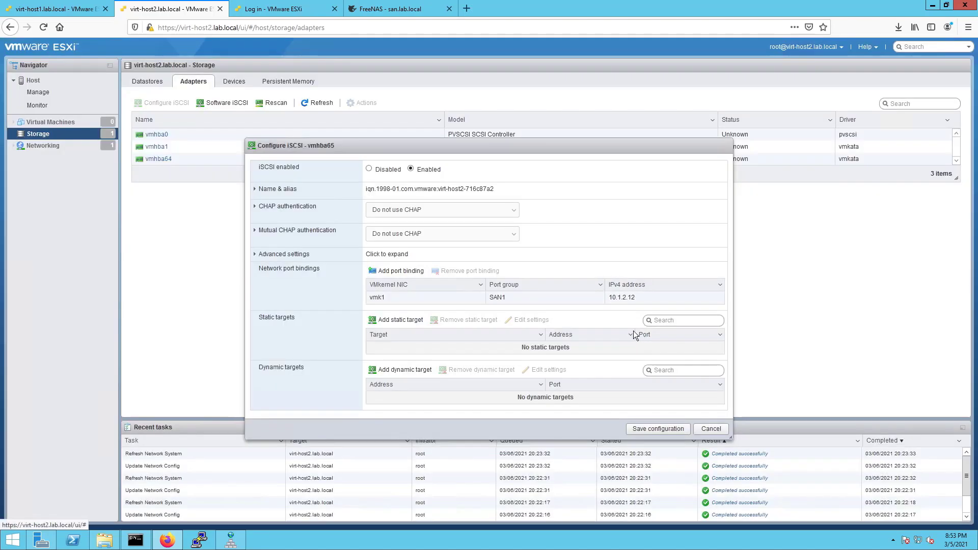
Add the dynamic iSCSI target 10.1.2.25 and save the iSCSI configuration.
click(416, 371)
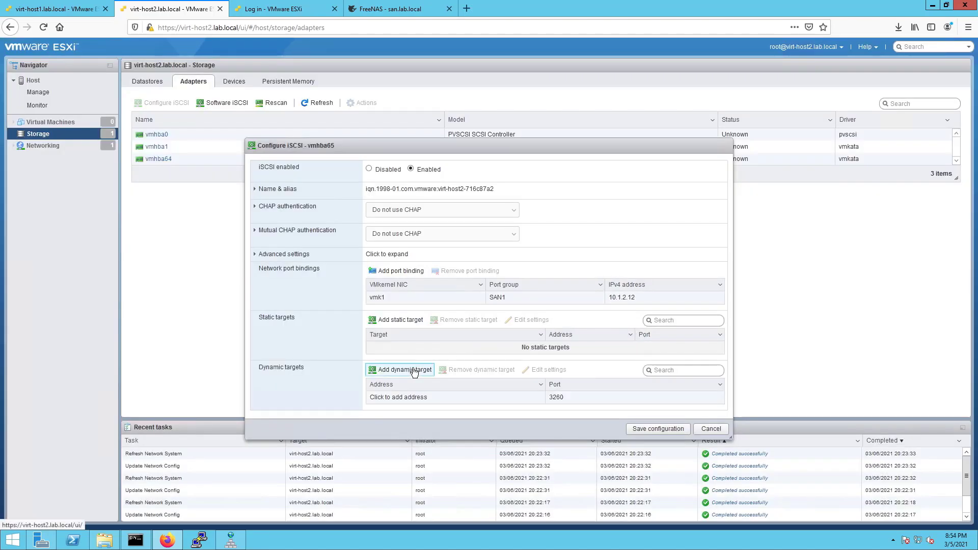
click(401, 396)
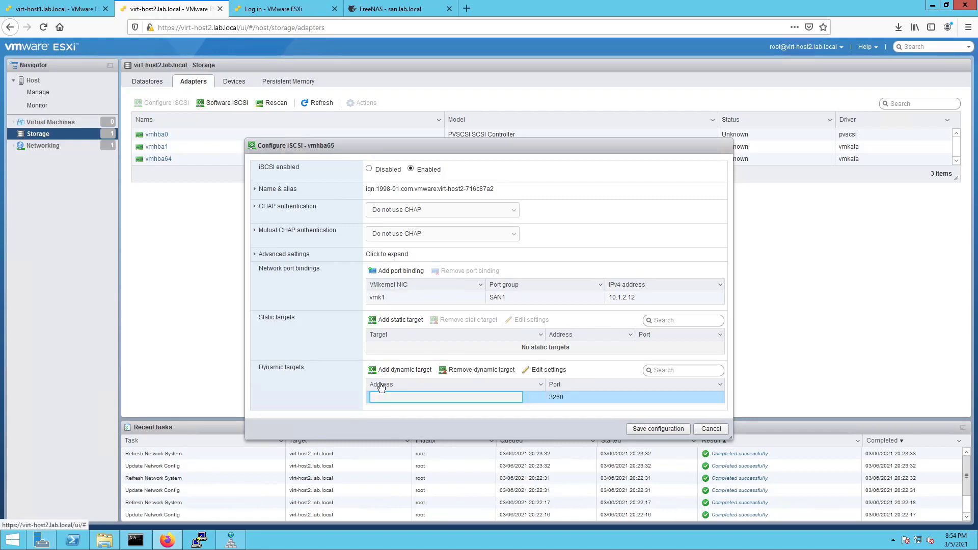
text(10.1.2.25)
click(423, 417)
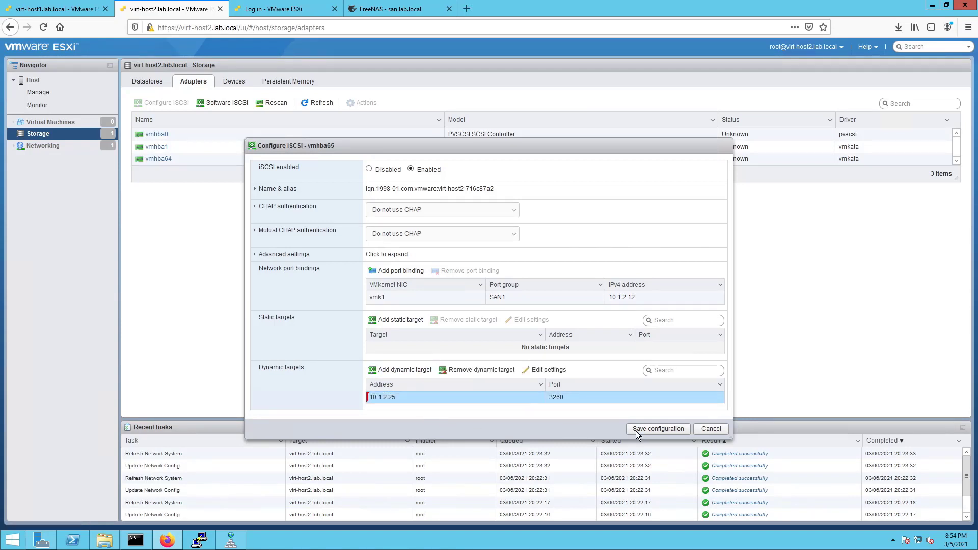
click(662, 431)
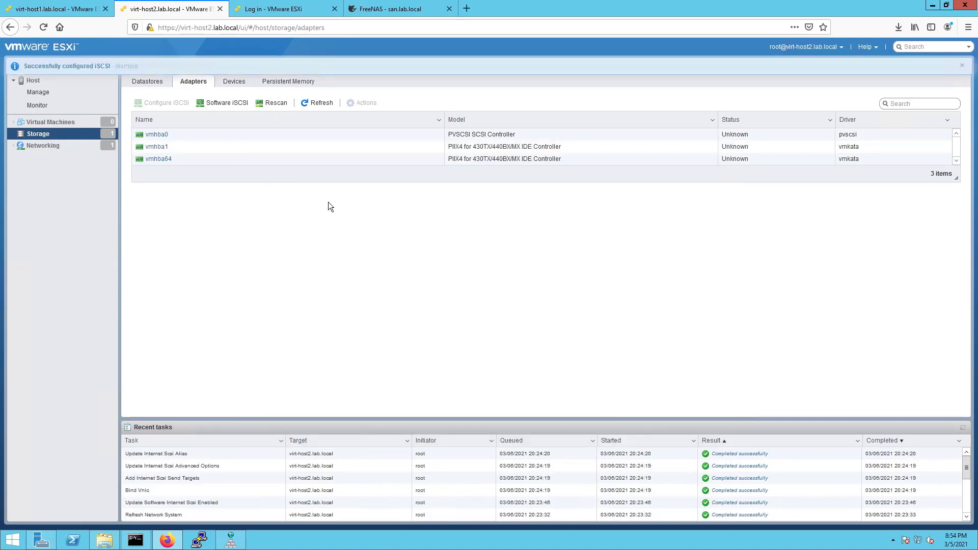
Refresh and rescan virt-host2's storage adapters, and open the list of storage devices.
click(322, 103)
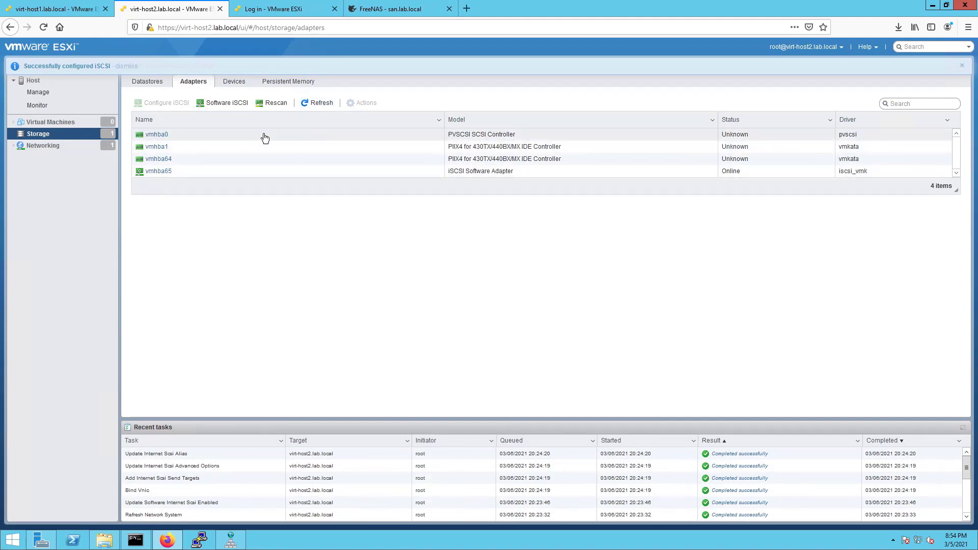
click(275, 104)
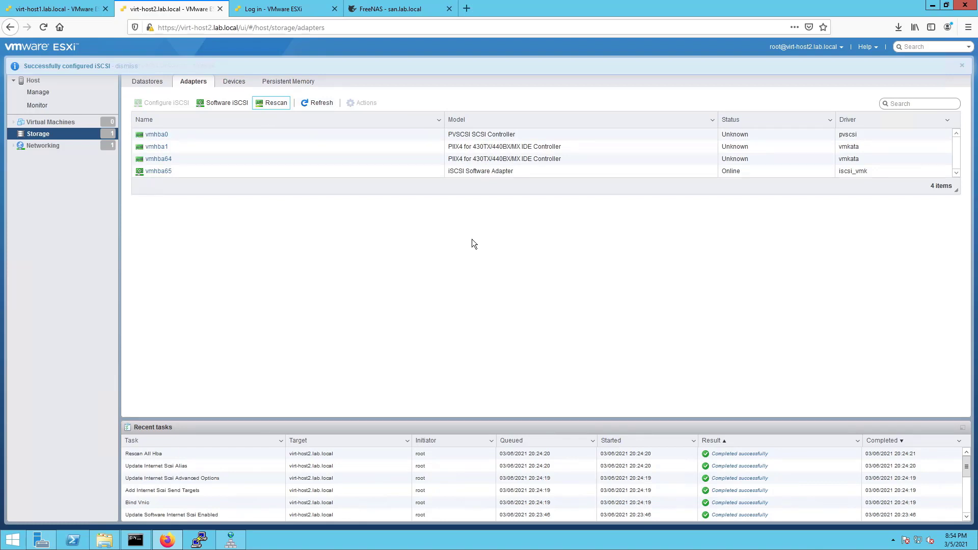
click(234, 85)
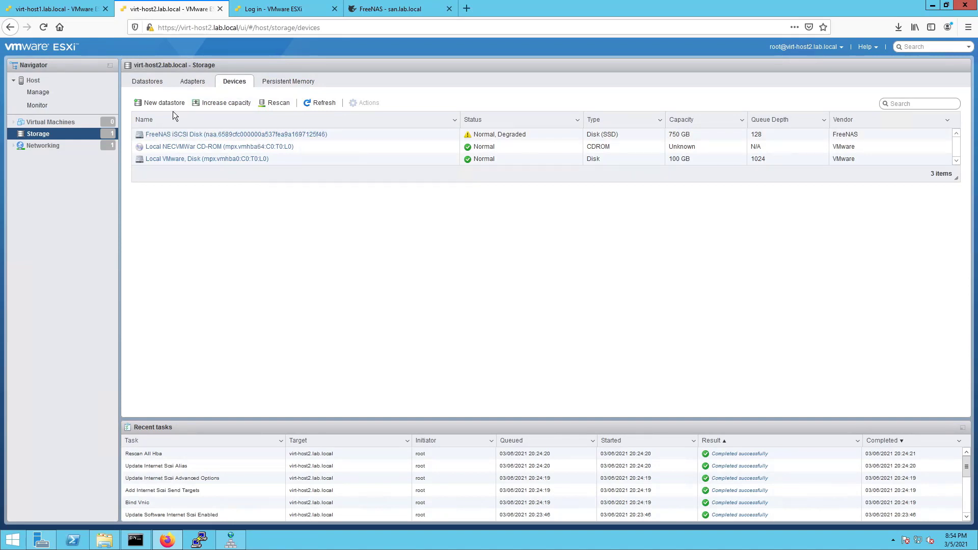
Check virt-host2's datastores, adapters and FreeNAS iSCSI disk for the shared SAN storage, refreshing the device list.
click(154, 82)
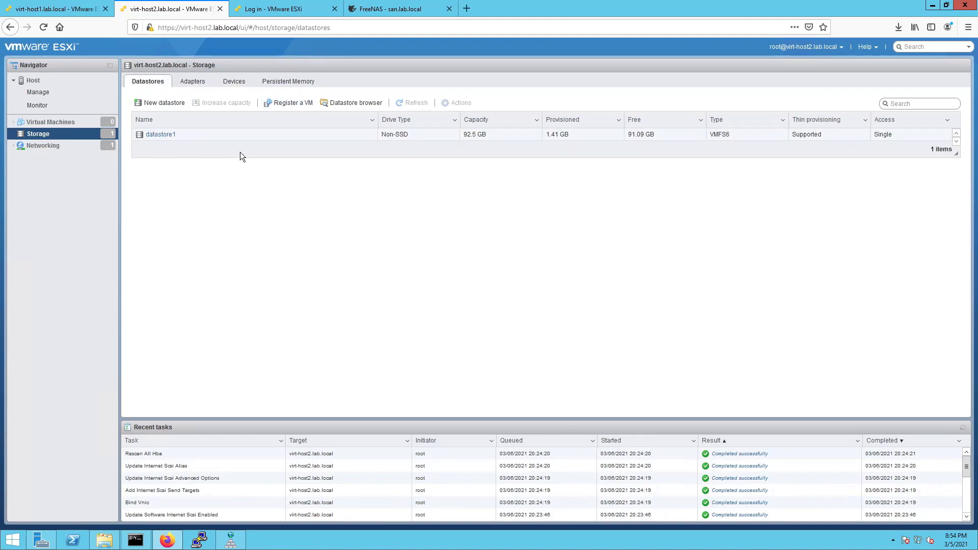
click(39, 136)
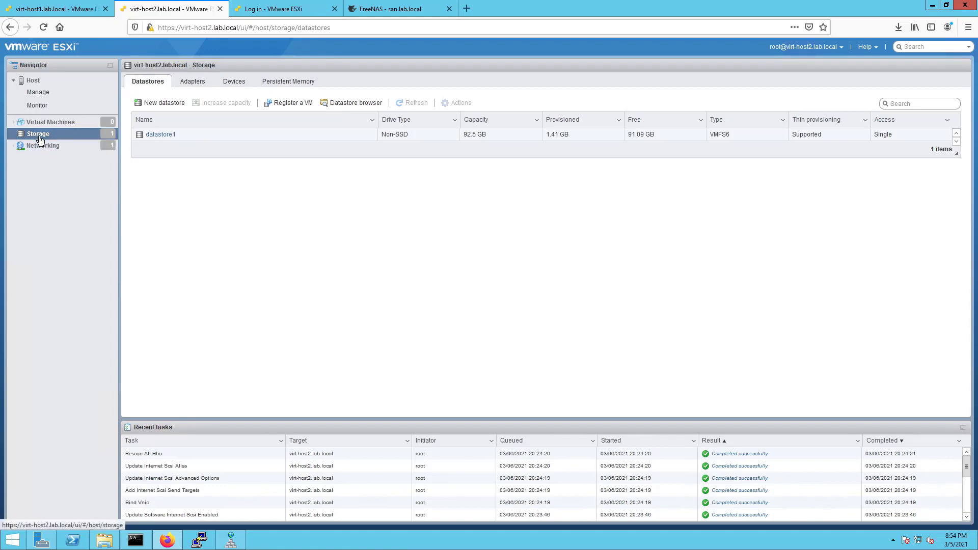
click(192, 82)
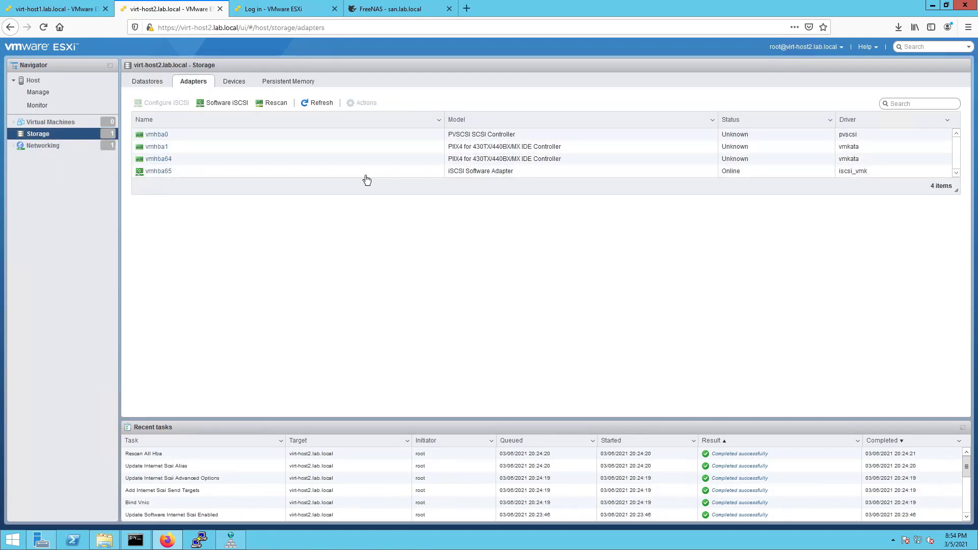
click(242, 86)
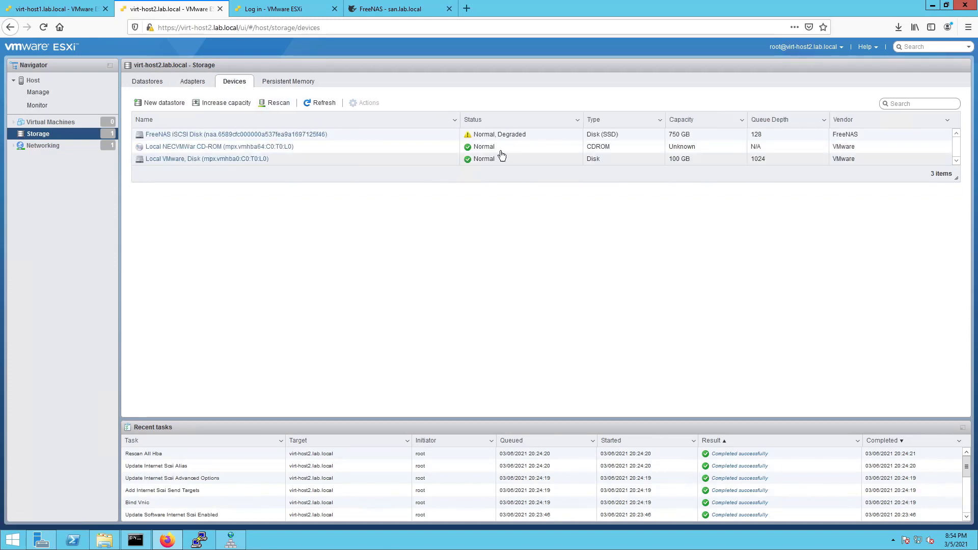
click(387, 134)
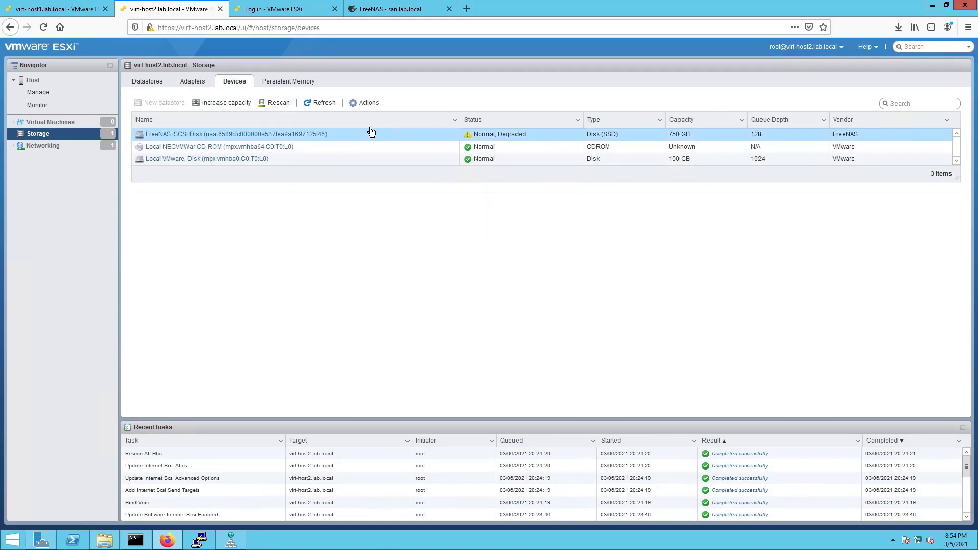
click(320, 103)
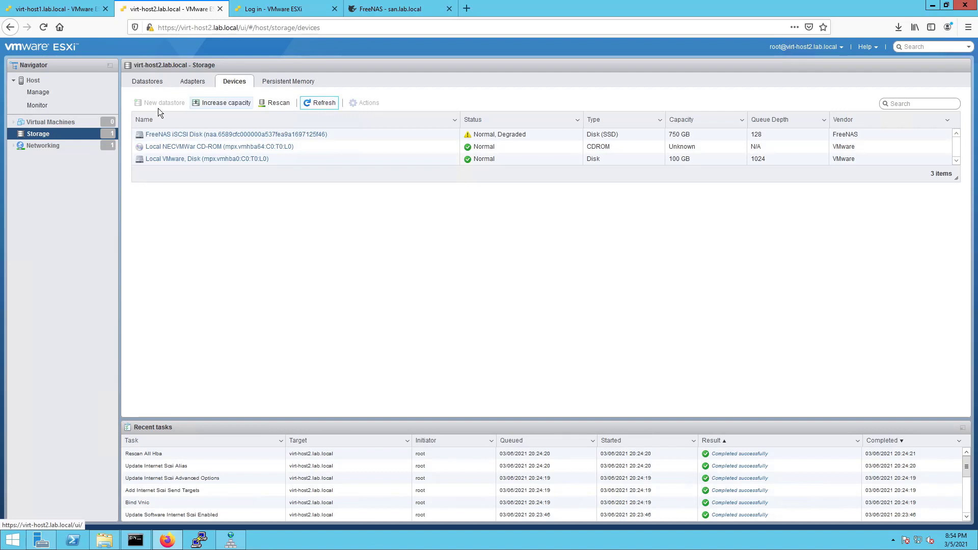
Refresh virt-host2's host summary and check its datastore list for the SAN datastore.
click(34, 79)
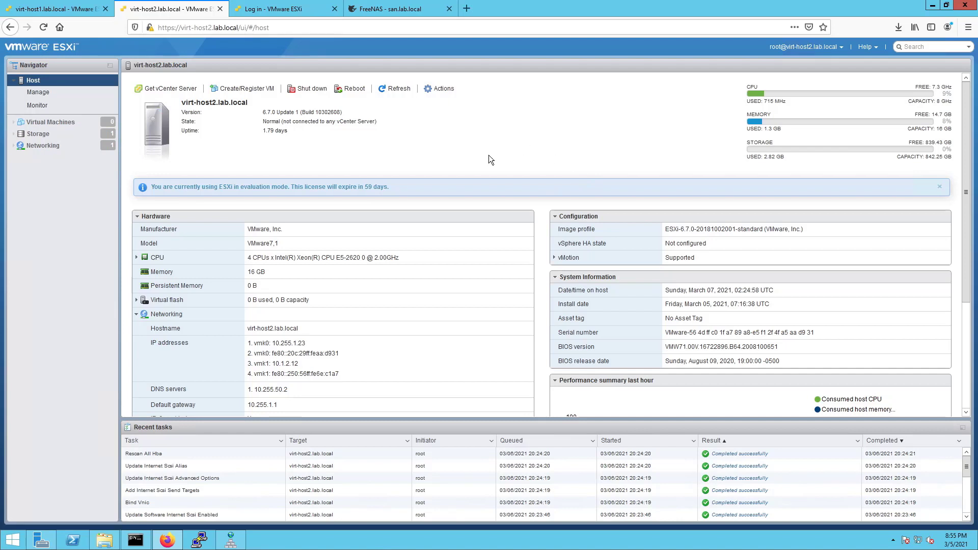
click(399, 88)
click(47, 134)
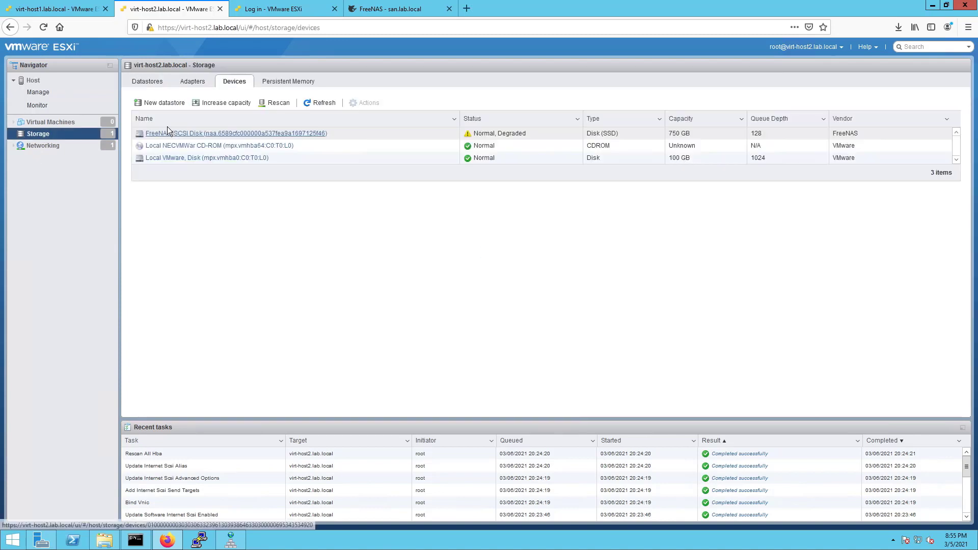
click(147, 81)
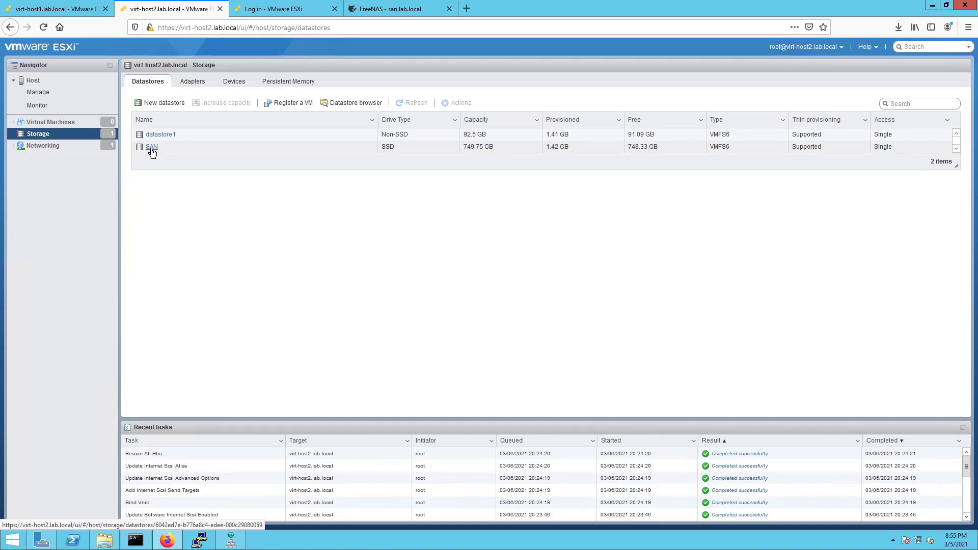
Open the SAN datastore from virt-host2's storage list and browse its files.
click(36, 84)
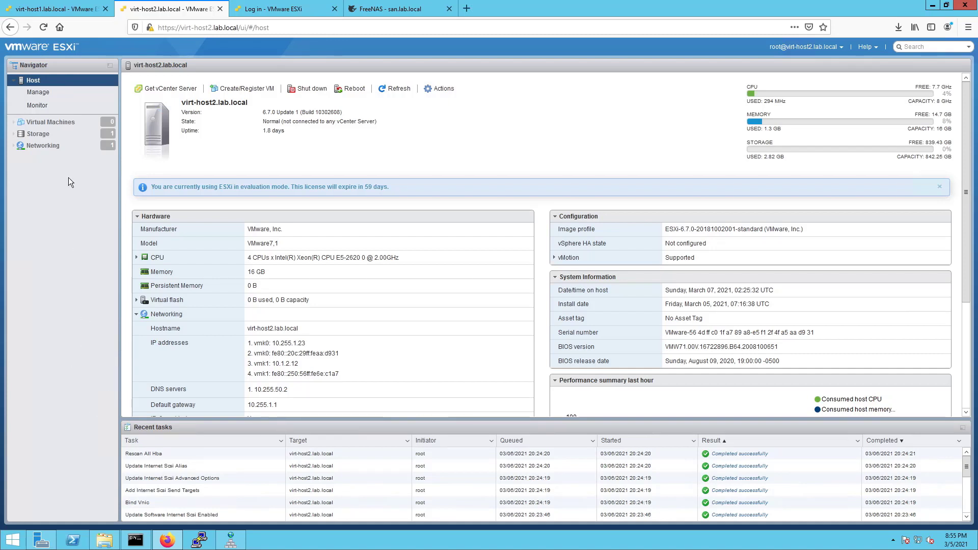
click(38, 135)
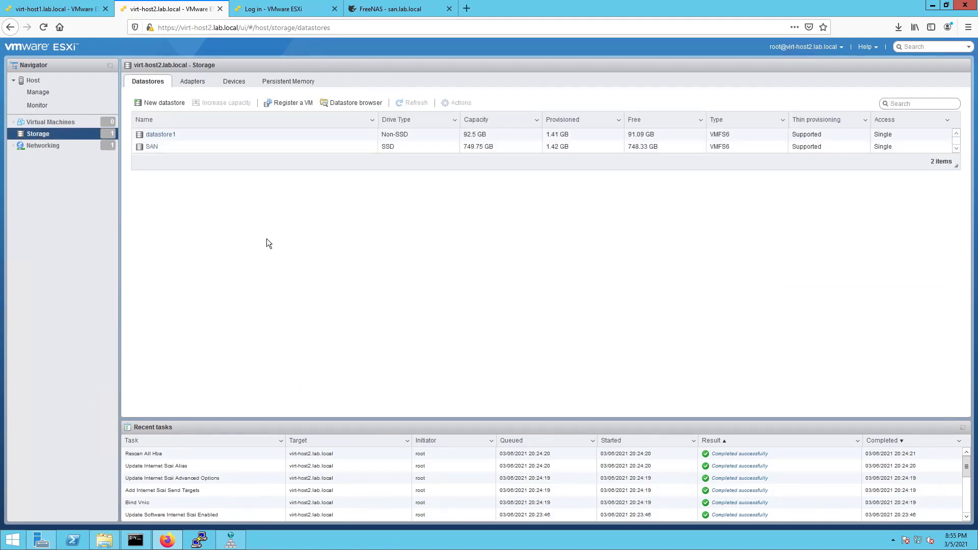
click(155, 148)
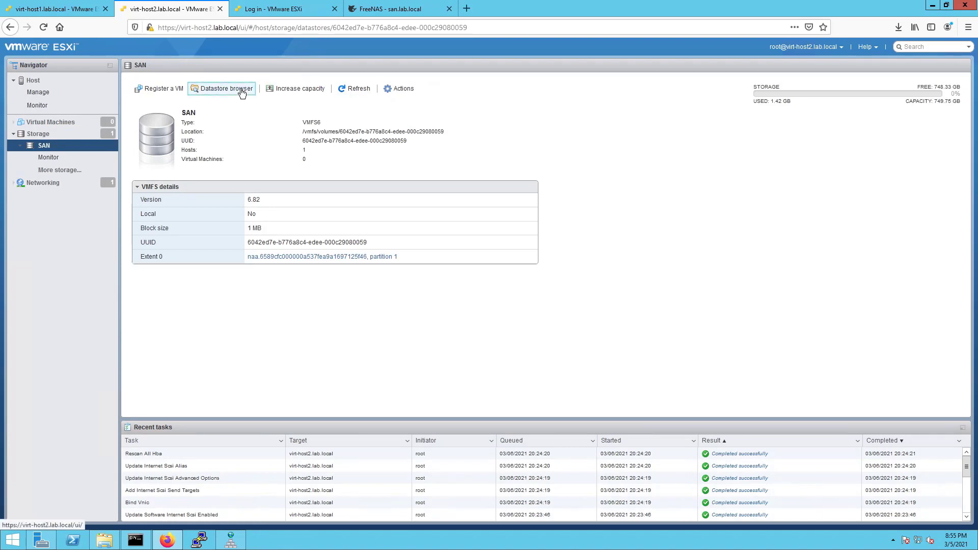
click(240, 89)
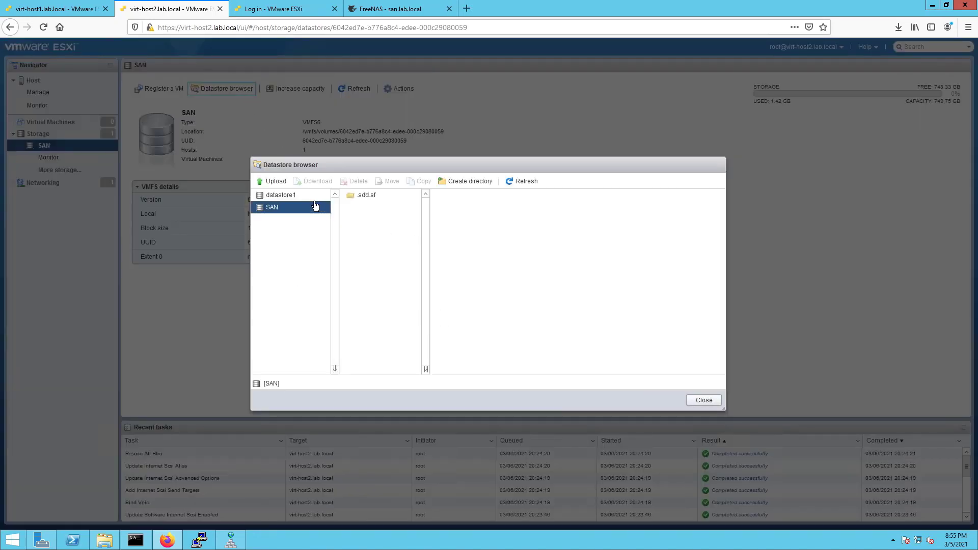
click(277, 182)
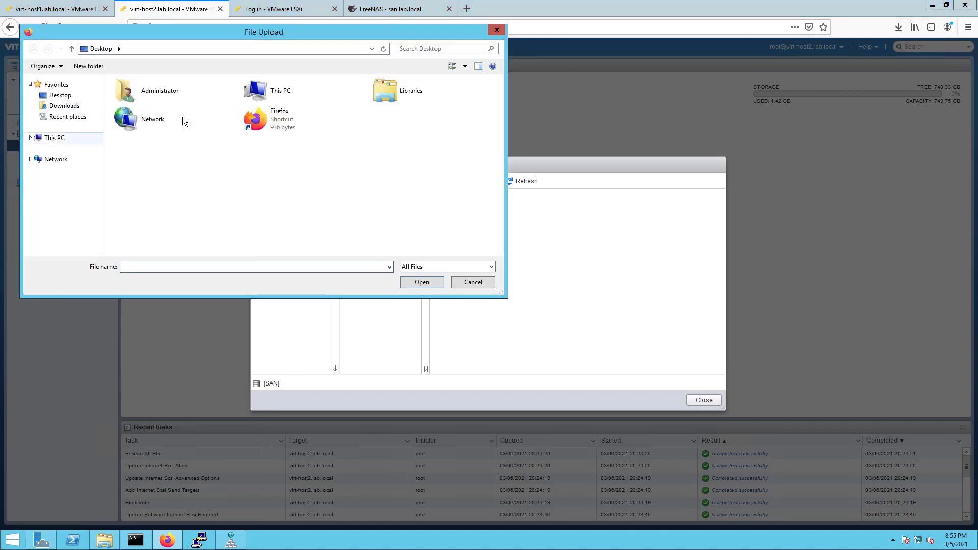
click(53, 141)
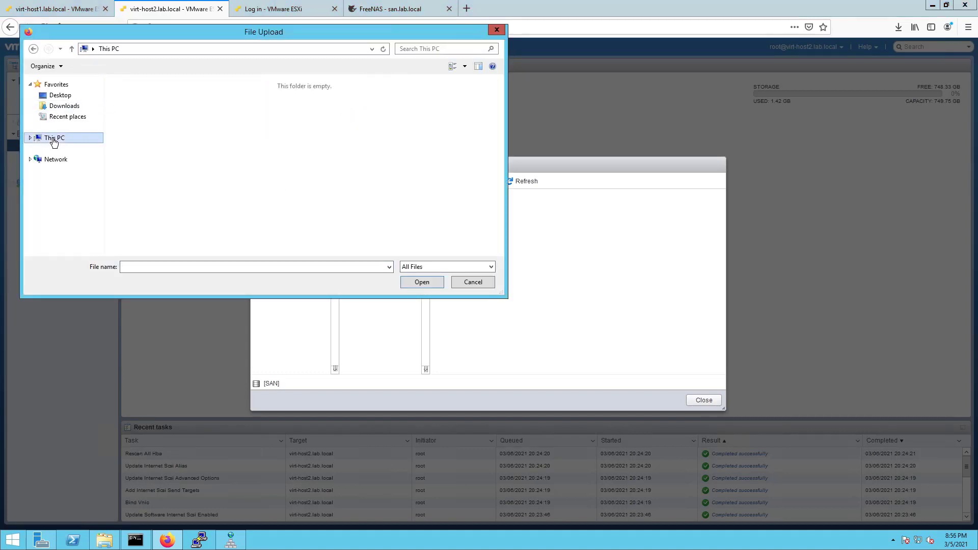
double_click(279, 111)
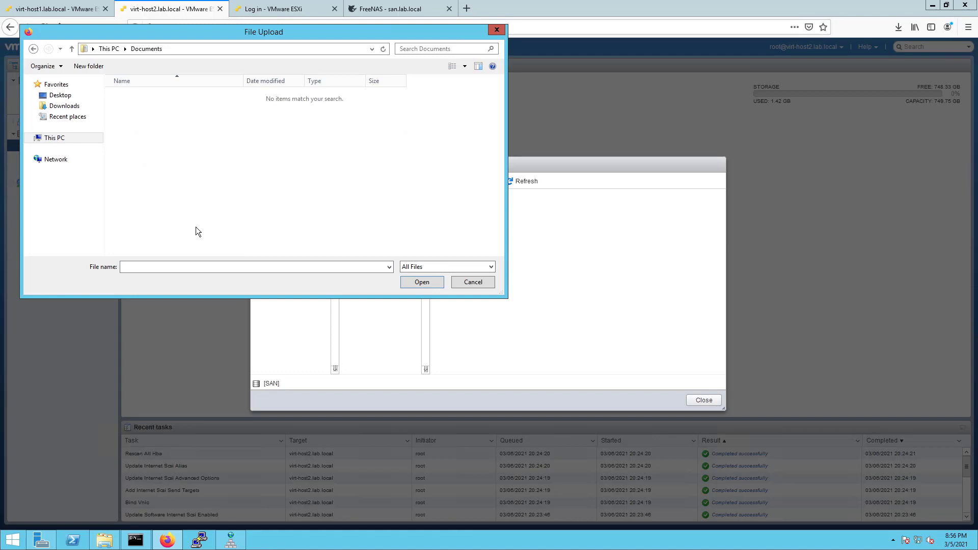
Switch to File Explorer and check the Documents folder for the ubuntu-16.04.5-desktop-amd64 disc image.
click(107, 541)
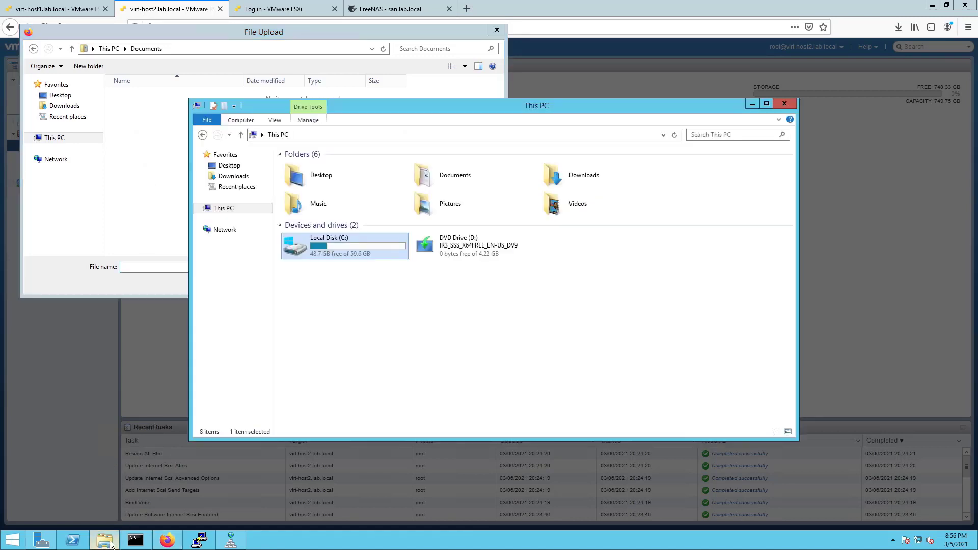
double_click(463, 186)
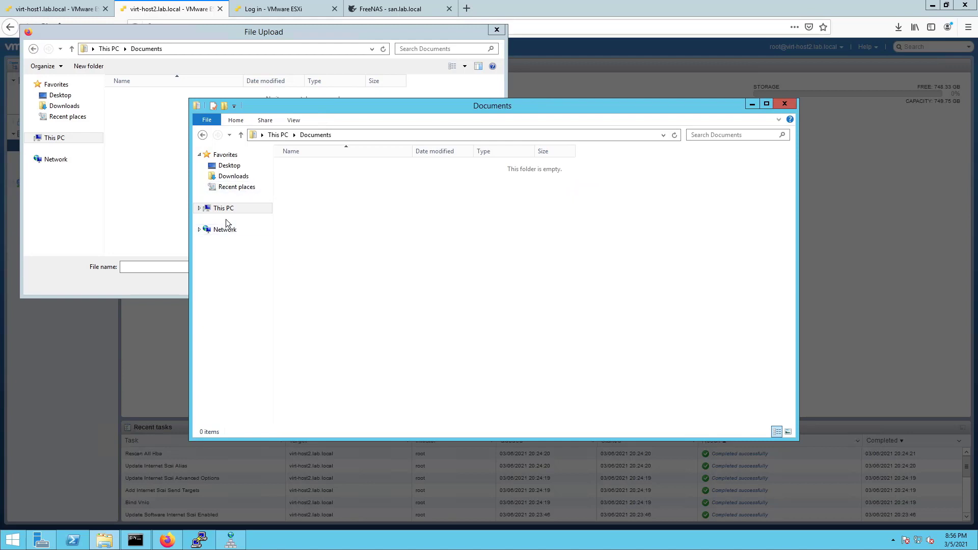
click(280, 136)
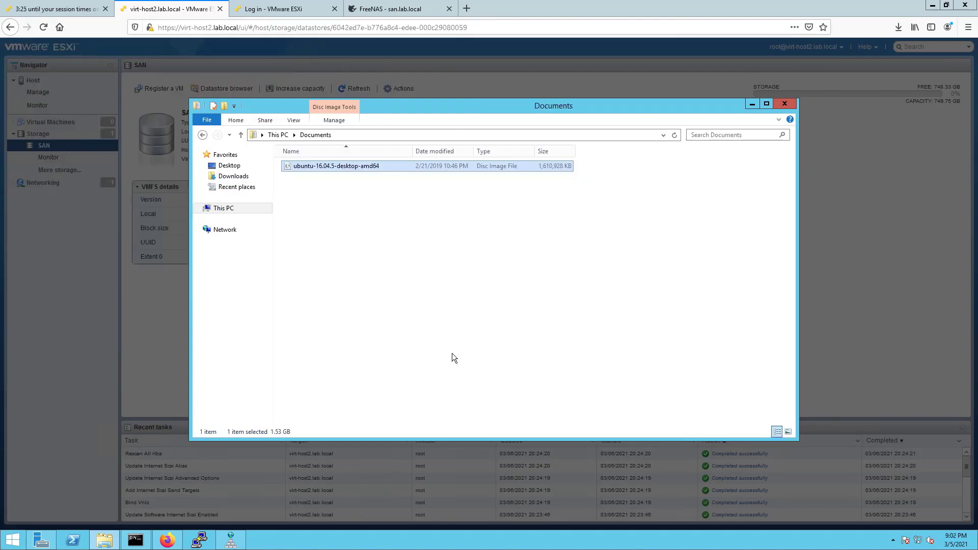
click(428, 271)
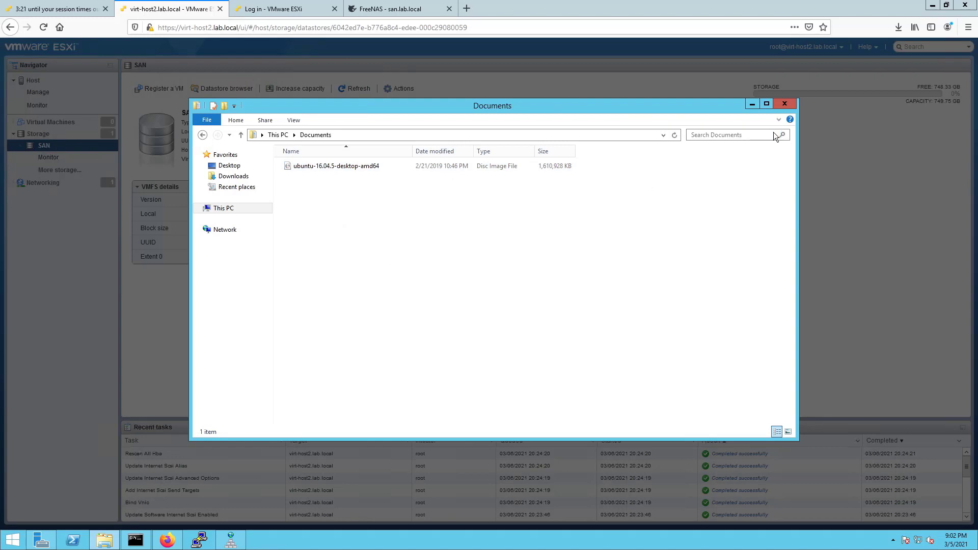
click(752, 104)
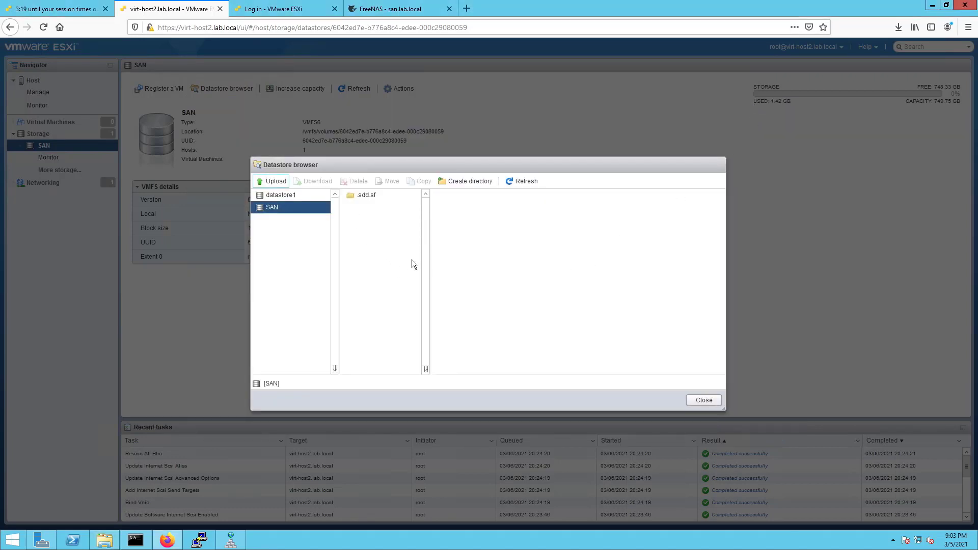
Upload the ubuntu-16.04.5-desktop-amd64 disc image from Documents to the SAN datastore, and close the datastore browser.
click(273, 182)
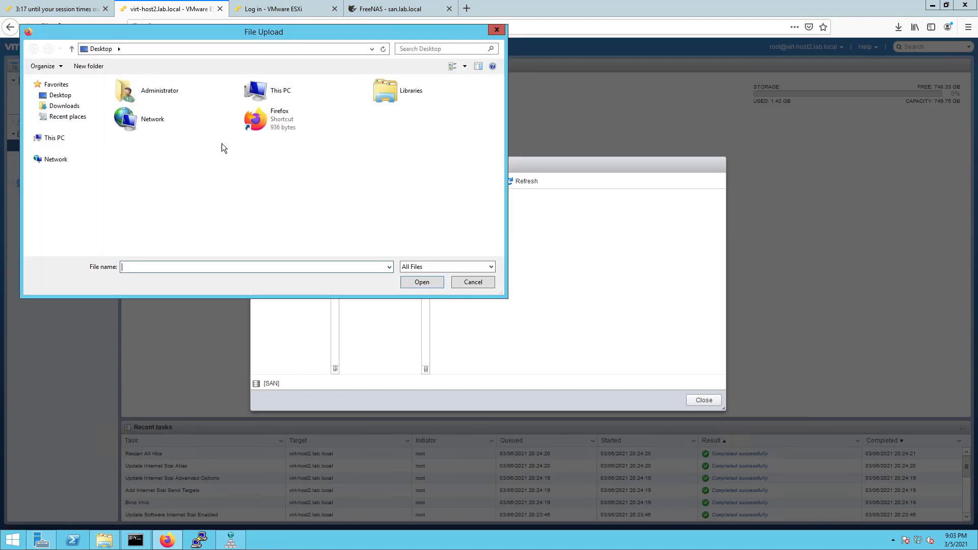
click(55, 139)
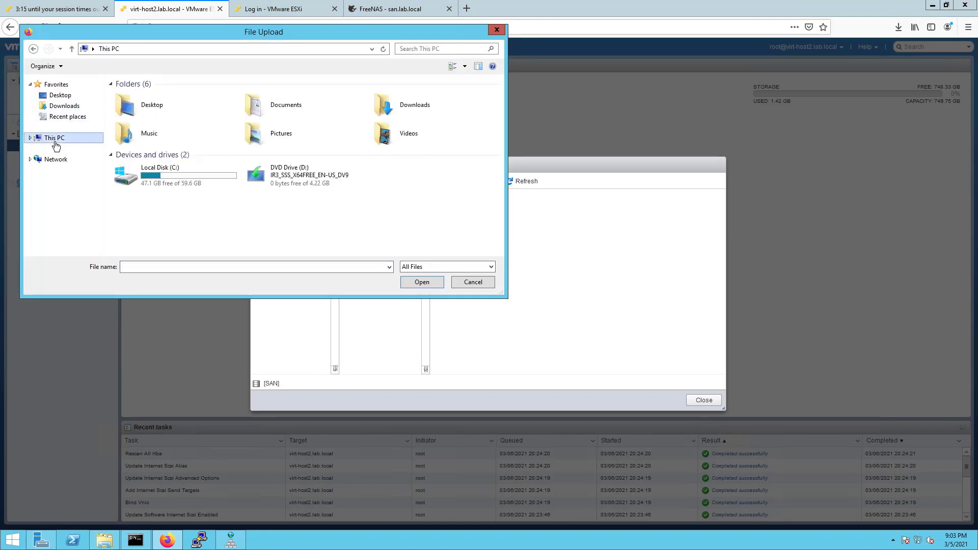
double_click(277, 104)
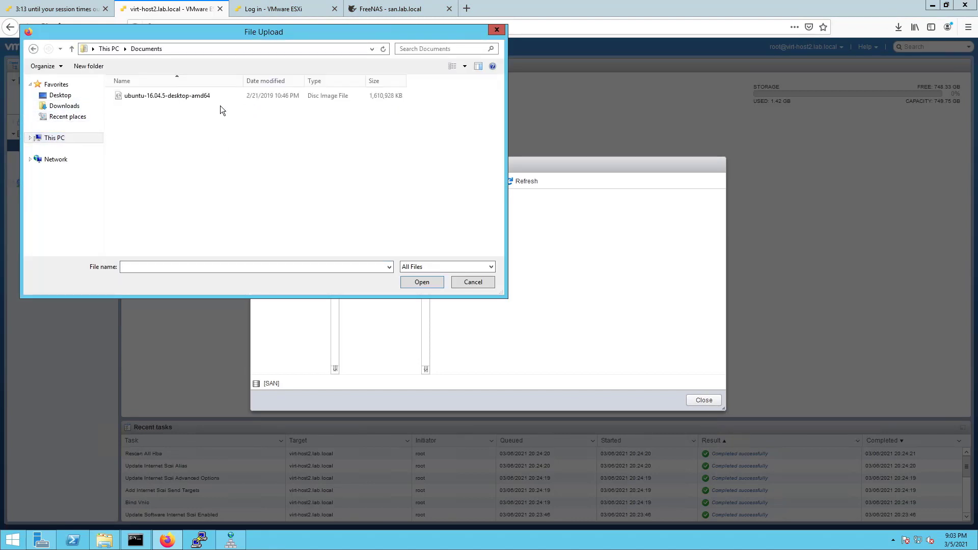
click(178, 97)
click(436, 284)
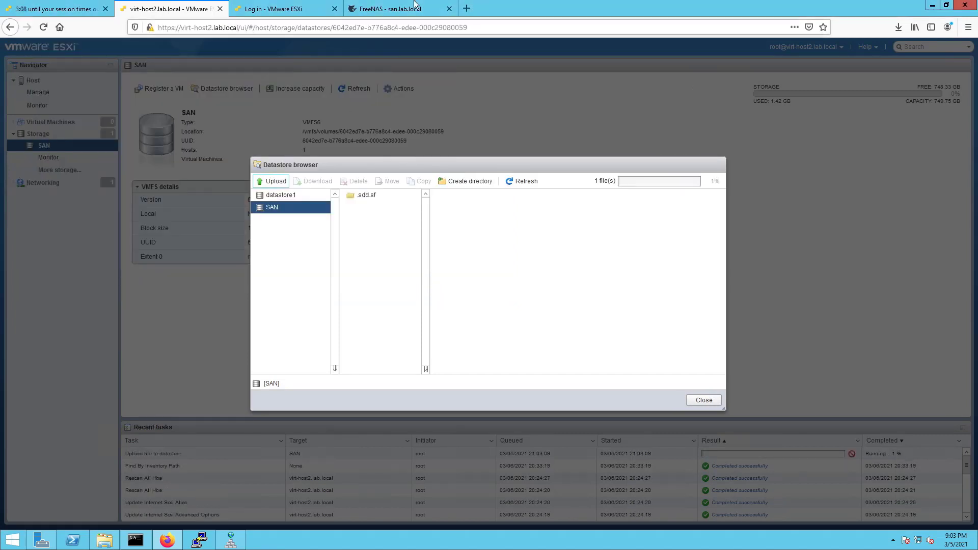
mouse_move(447, 5)
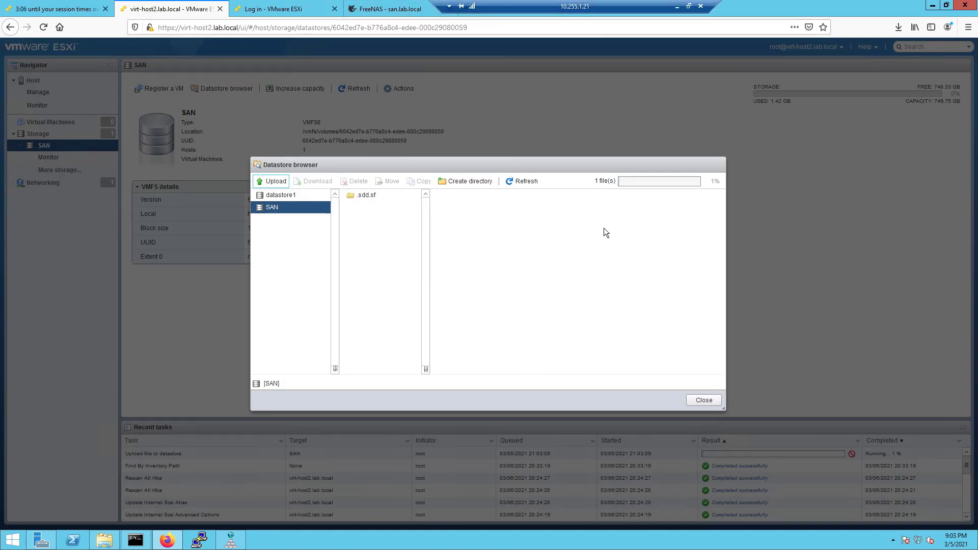
click(693, 402)
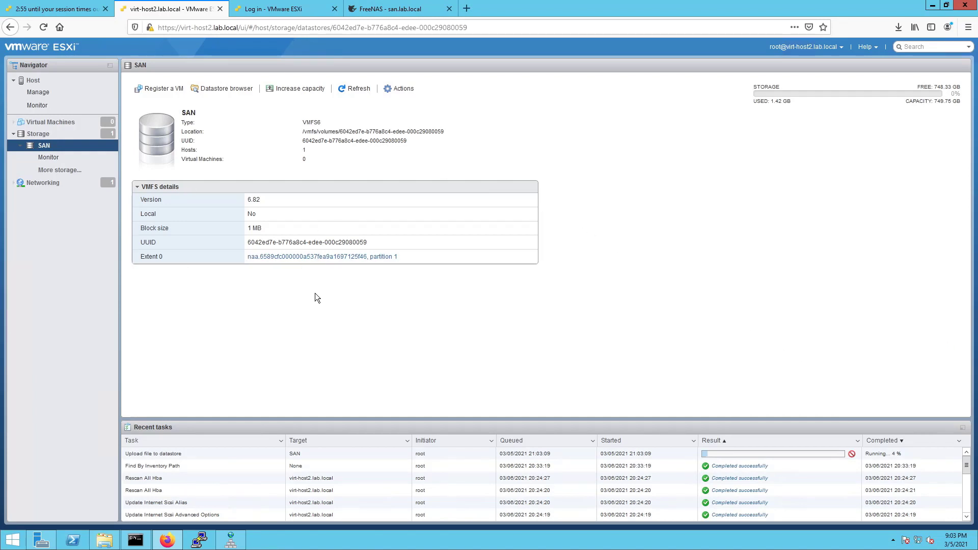
Browse the SAN datastore from virt-host1 to examine the uploading Ubuntu ISO, and check the upload task on virt-host2.
click(84, 9)
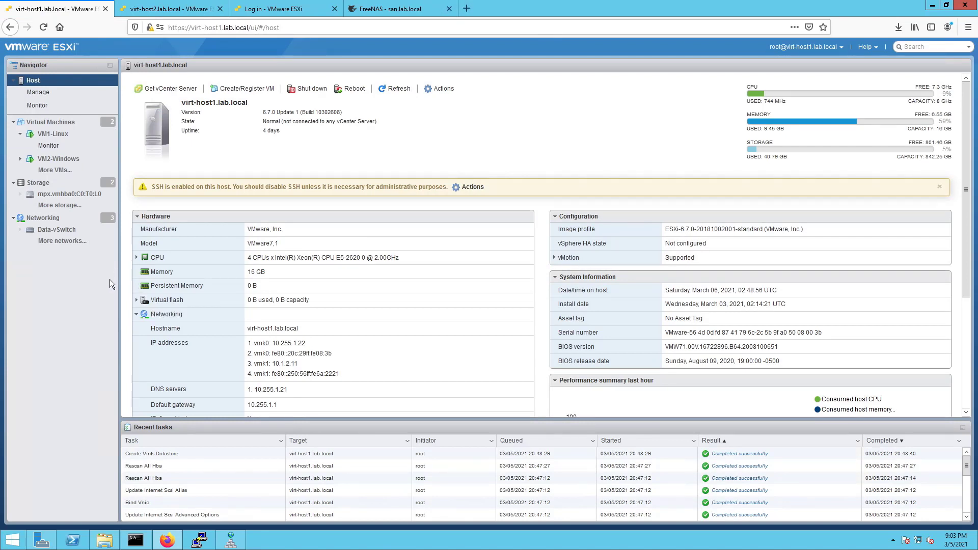
click(46, 184)
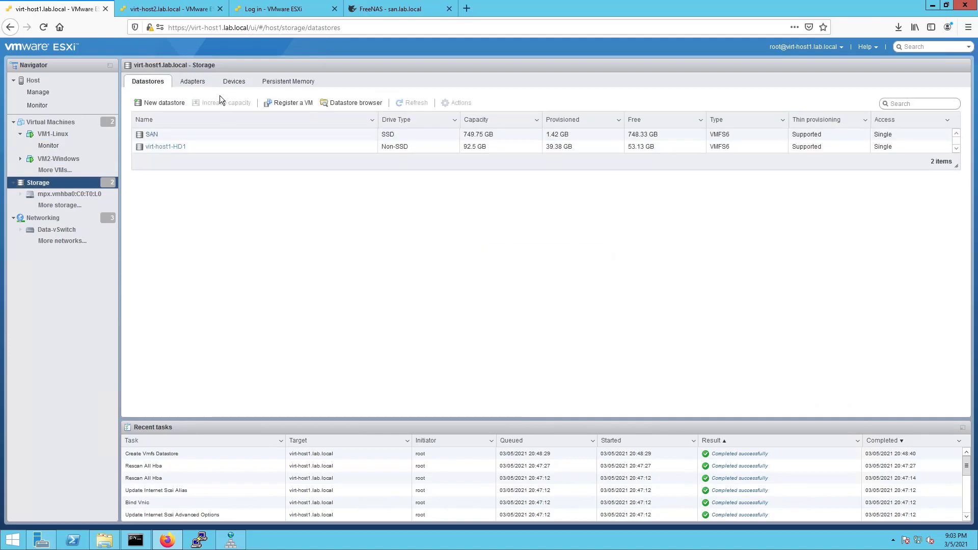
click(149, 138)
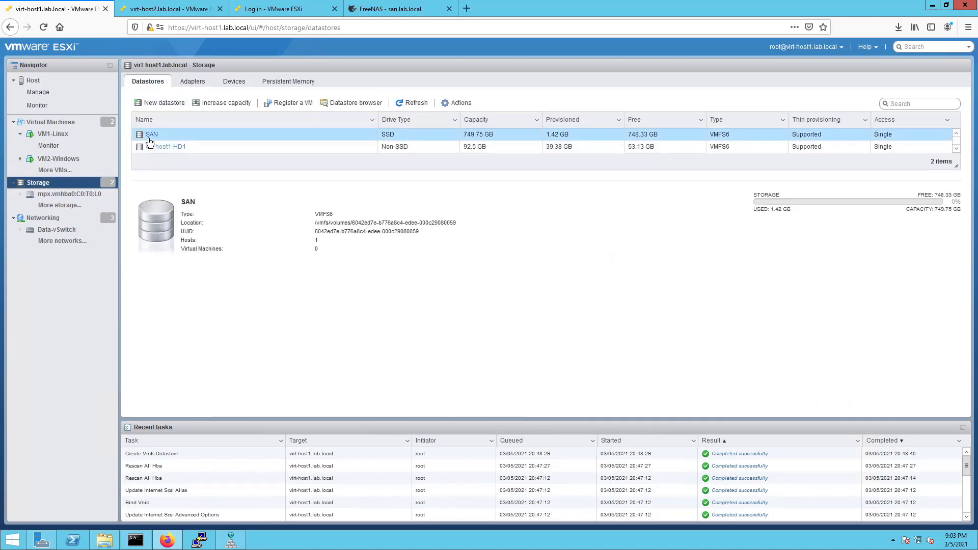
click(349, 101)
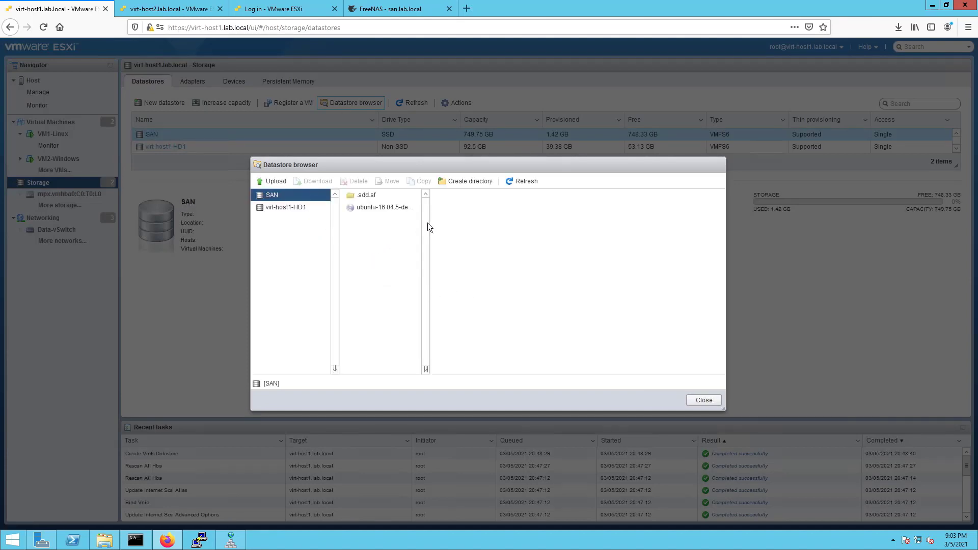
click(413, 208)
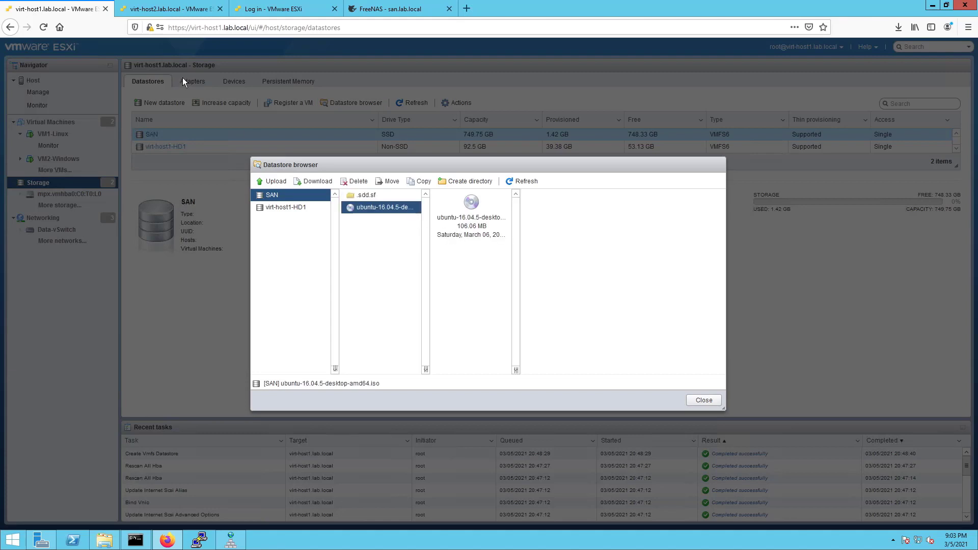
click(171, 9)
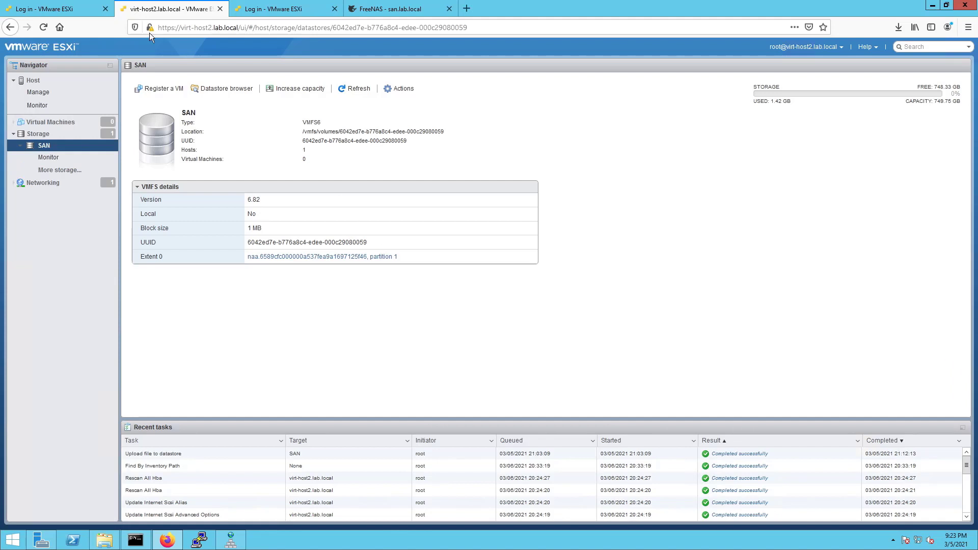
Log back in to virt-host1 as root with the account password.
click(72, 7)
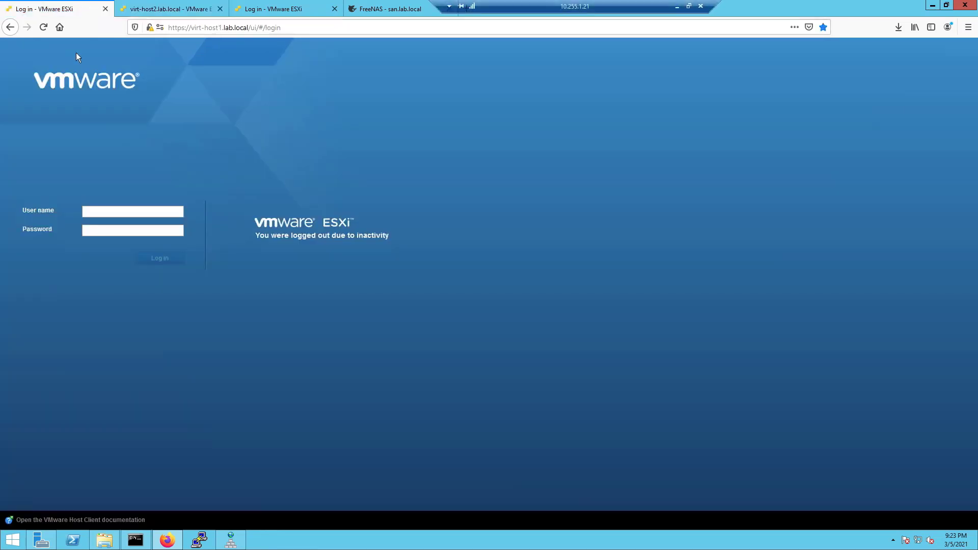
click(121, 211)
click(114, 225)
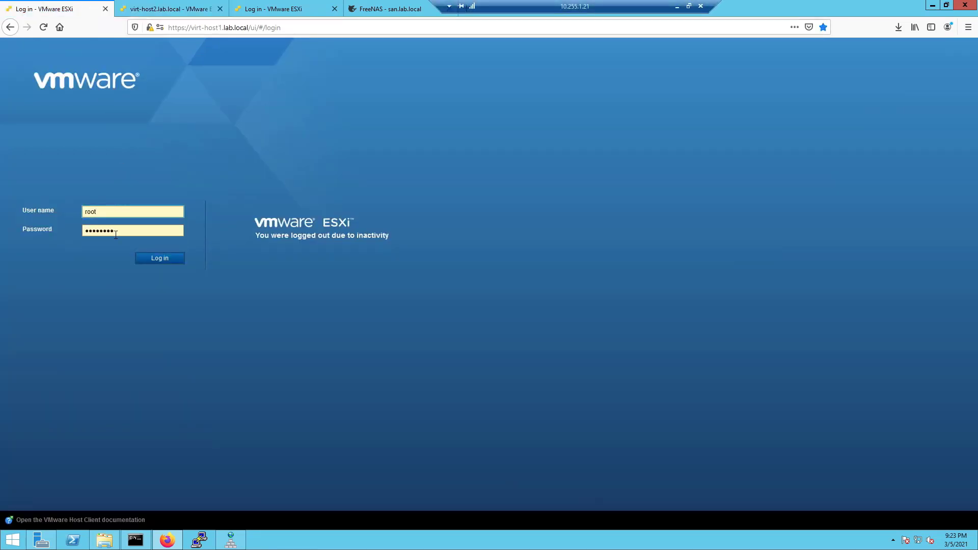
click(162, 258)
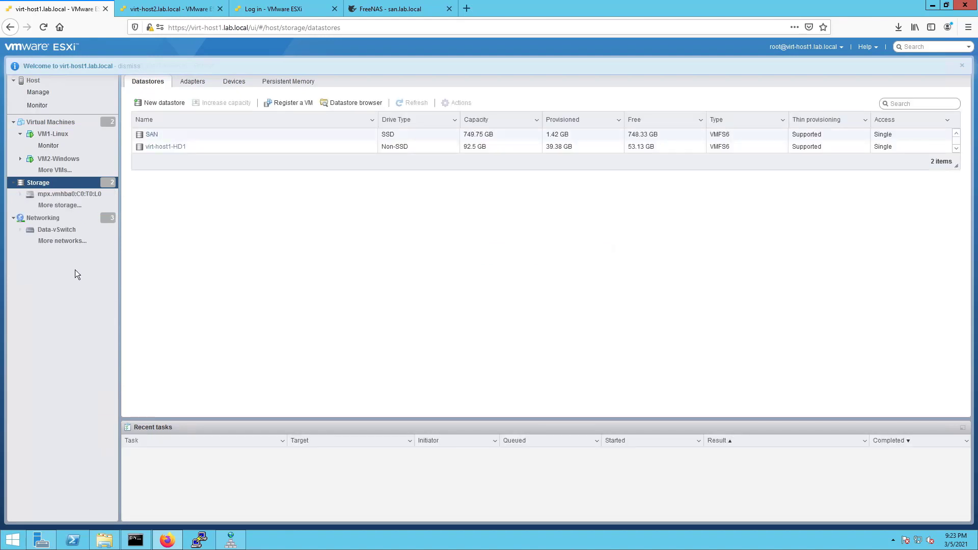
Inspect the uploaded Ubuntu ISO's details in the SAN datastore from virt-host1, and close the datastore browser.
click(151, 134)
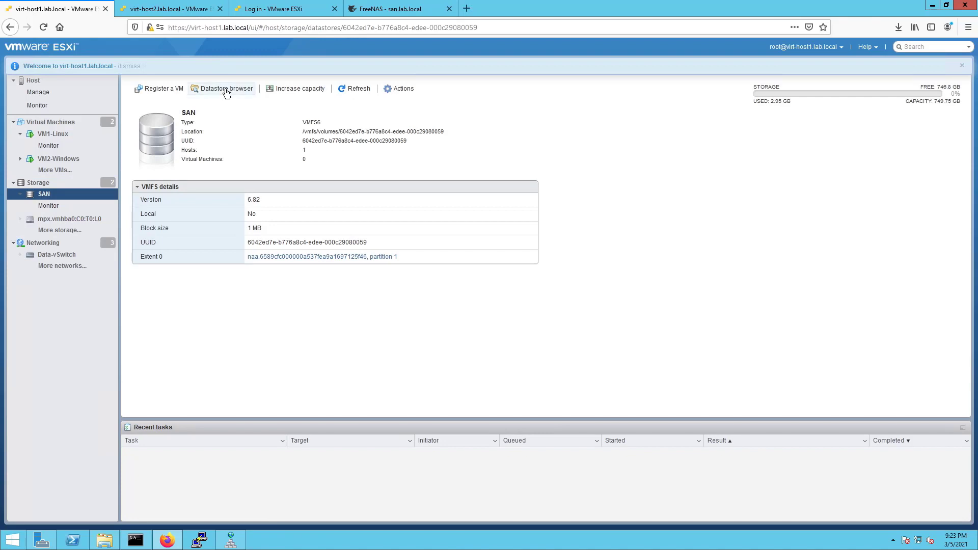
click(226, 89)
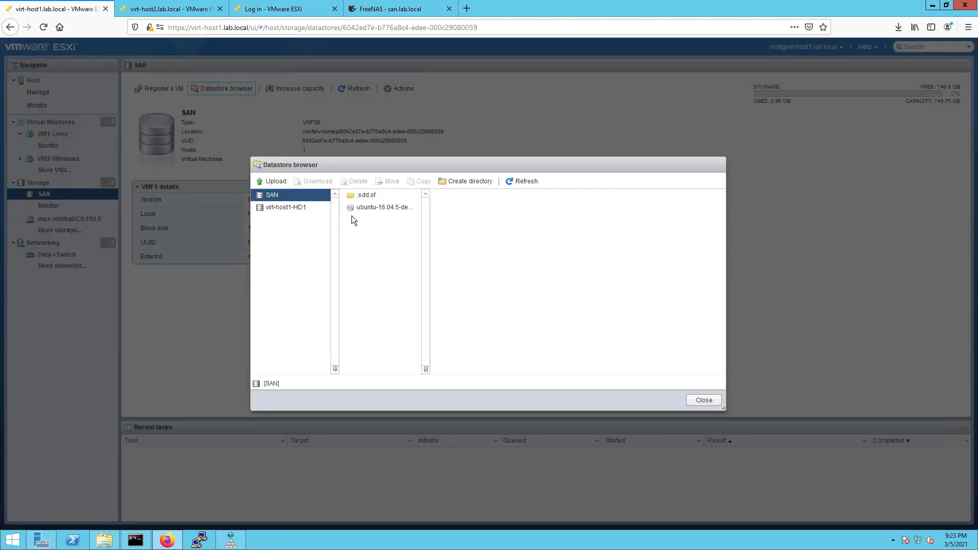
click(367, 208)
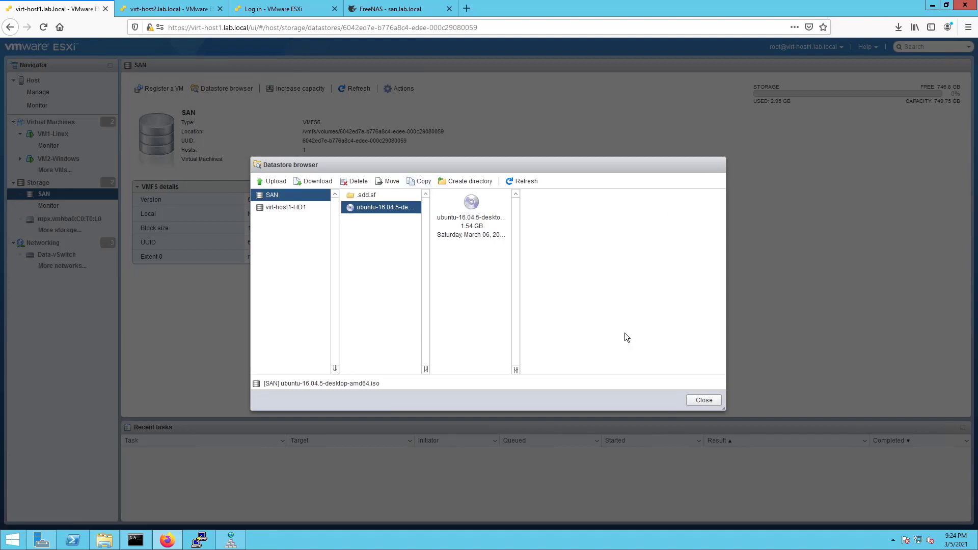
click(696, 400)
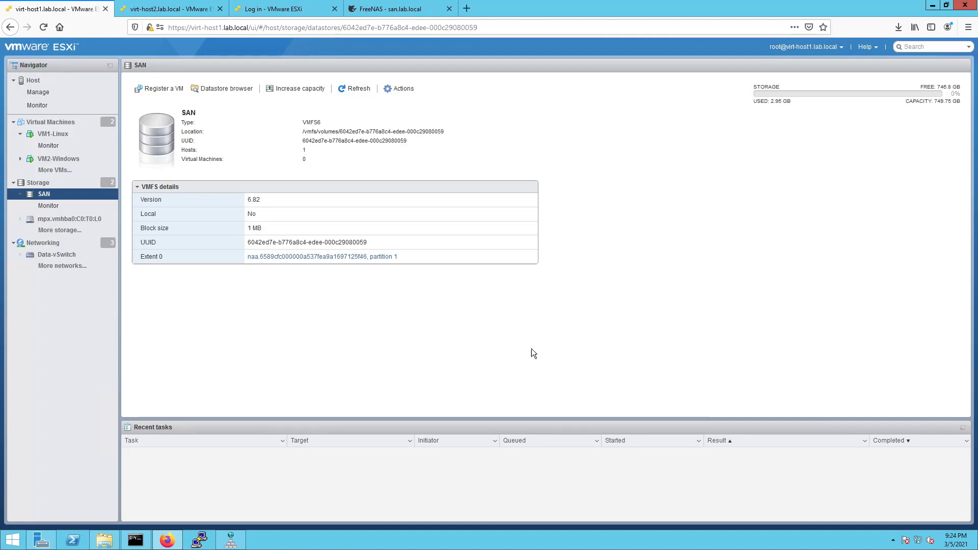